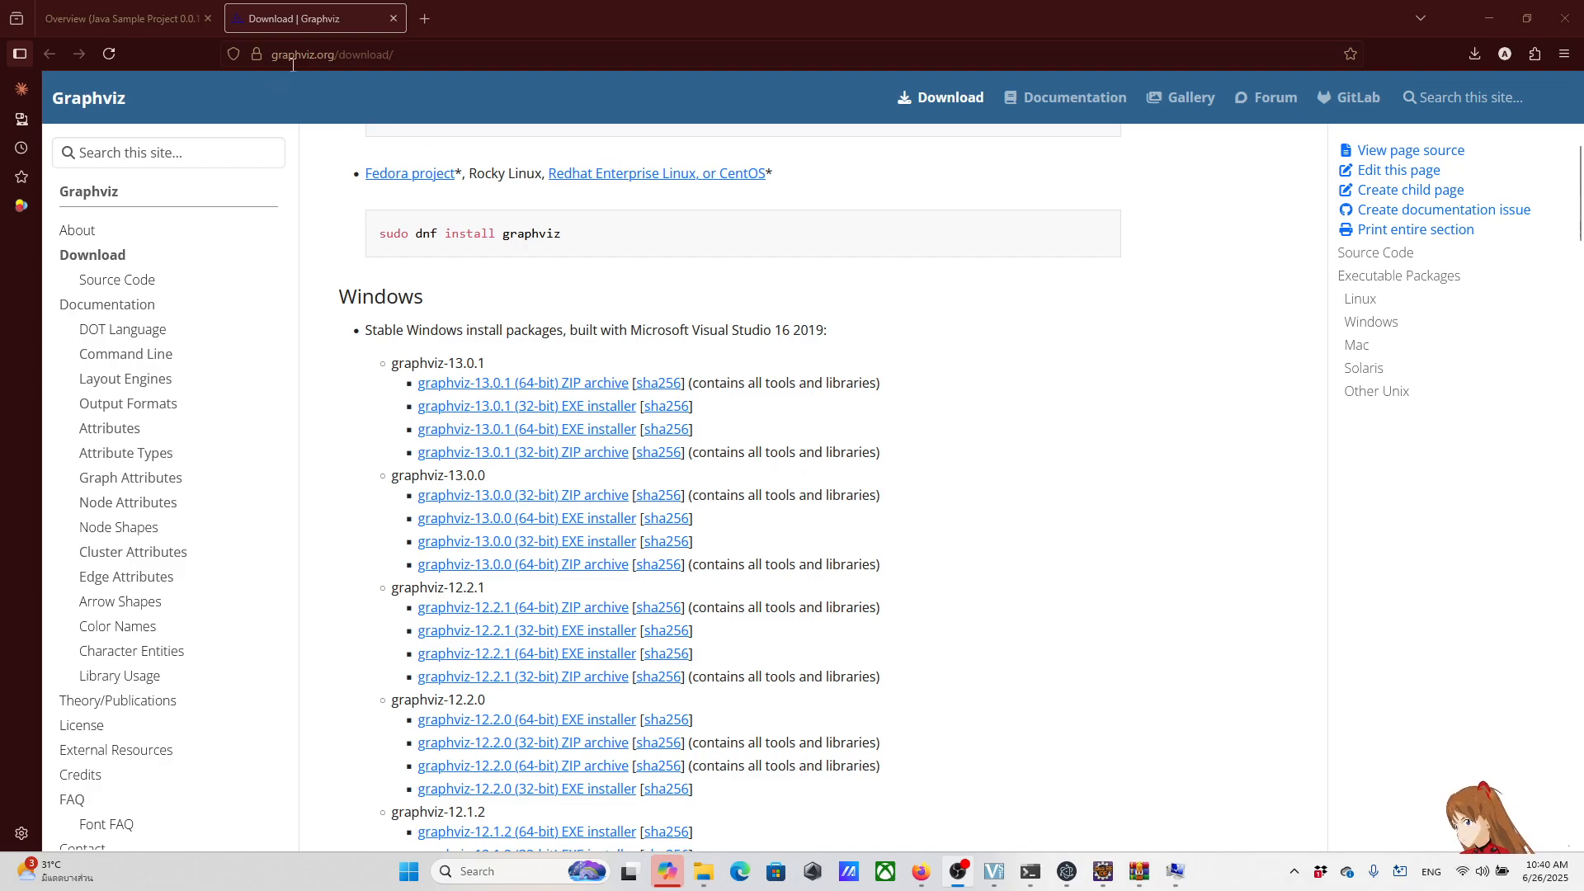
pyautogui.click(386, 54)
pyautogui.click(478, 55)
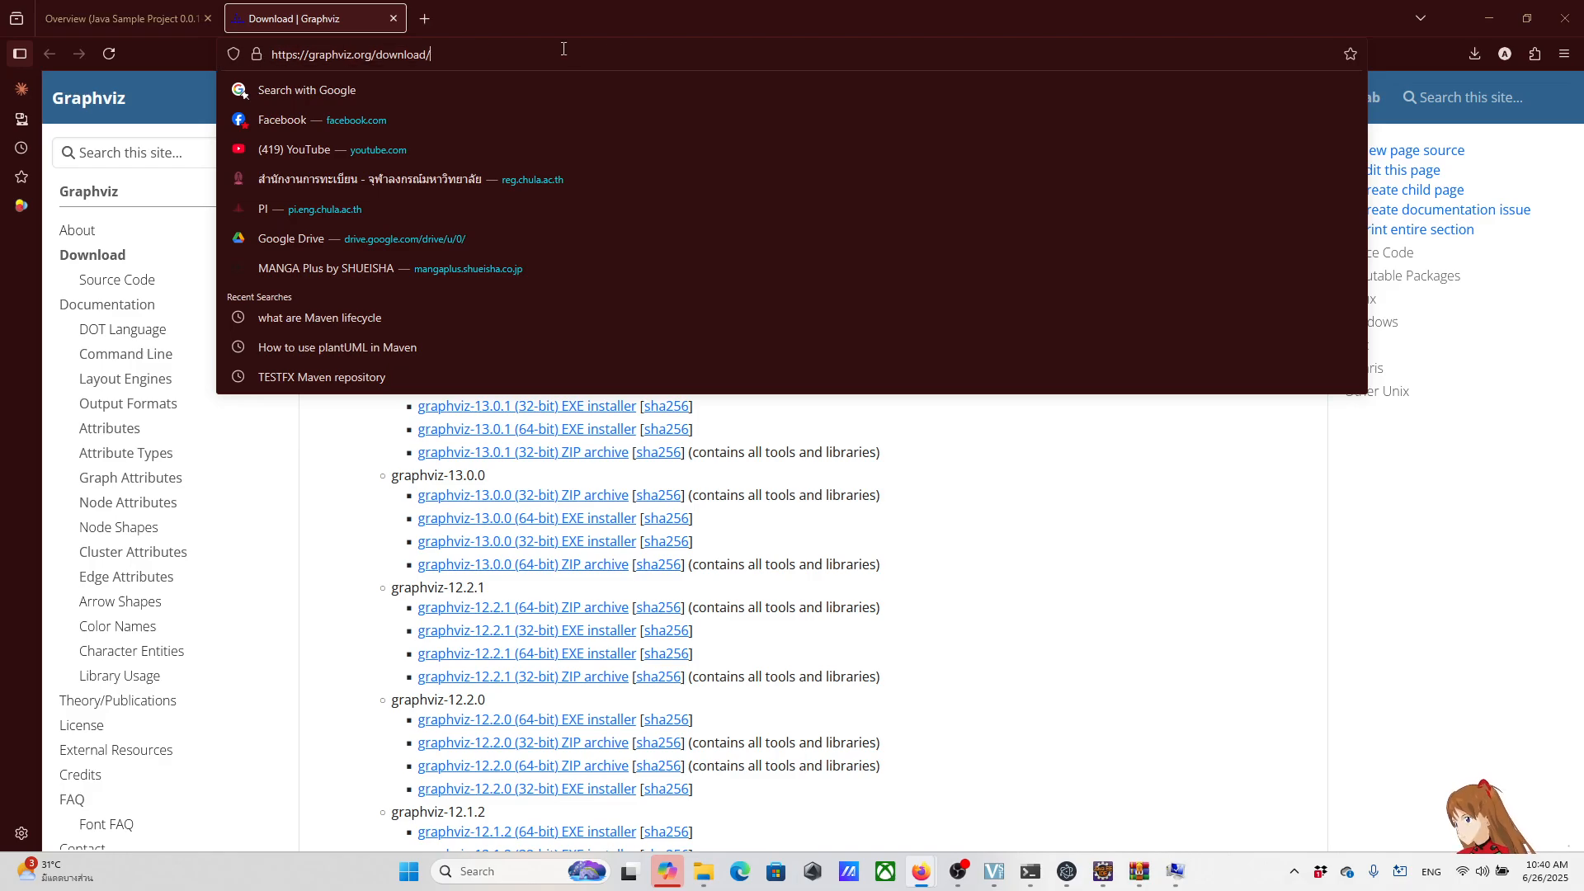
pyautogui.click(1165, 510)
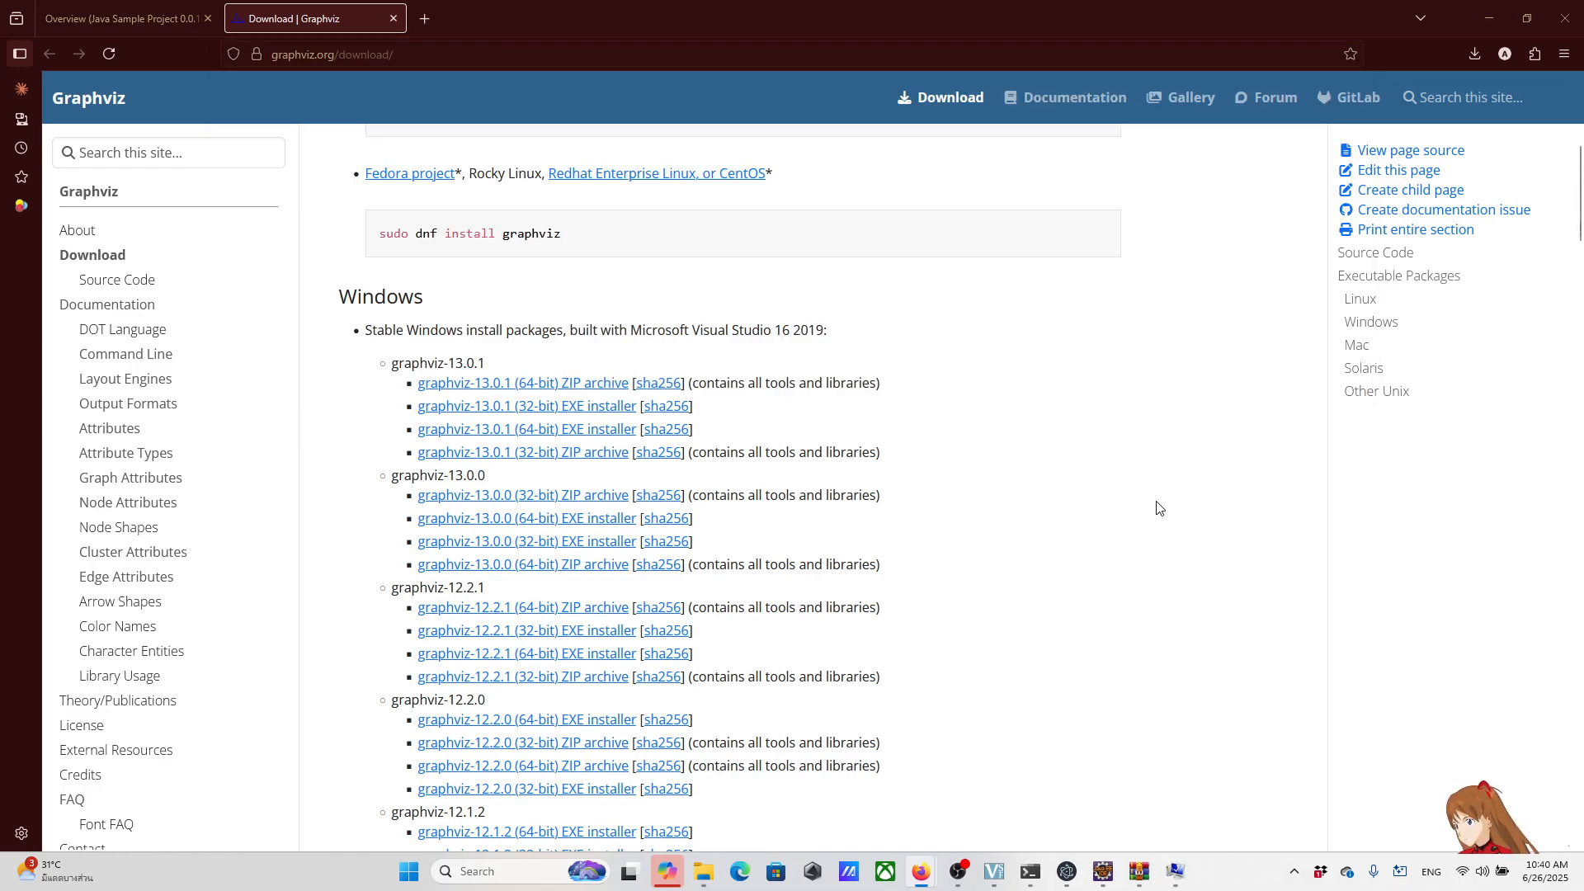
# Step: Download the graphviz-13.0.1 (64-bit) EXE installer into the Dropbox Downloads folder under its suggested file name
pyautogui.scroll(-1, 487, 349)
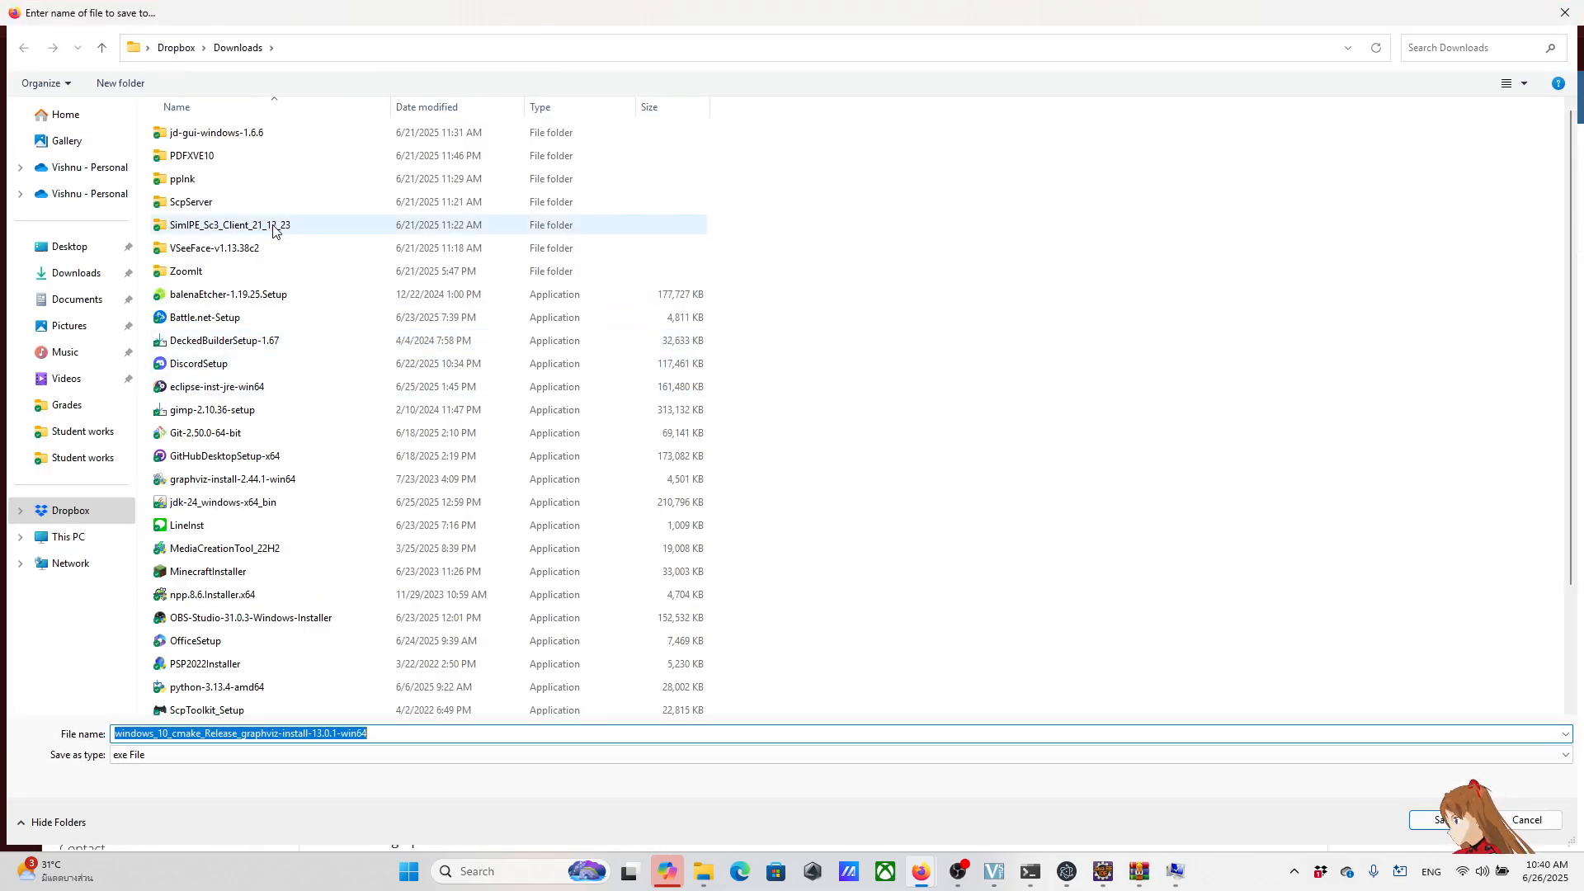
pyautogui.click(396, 734)
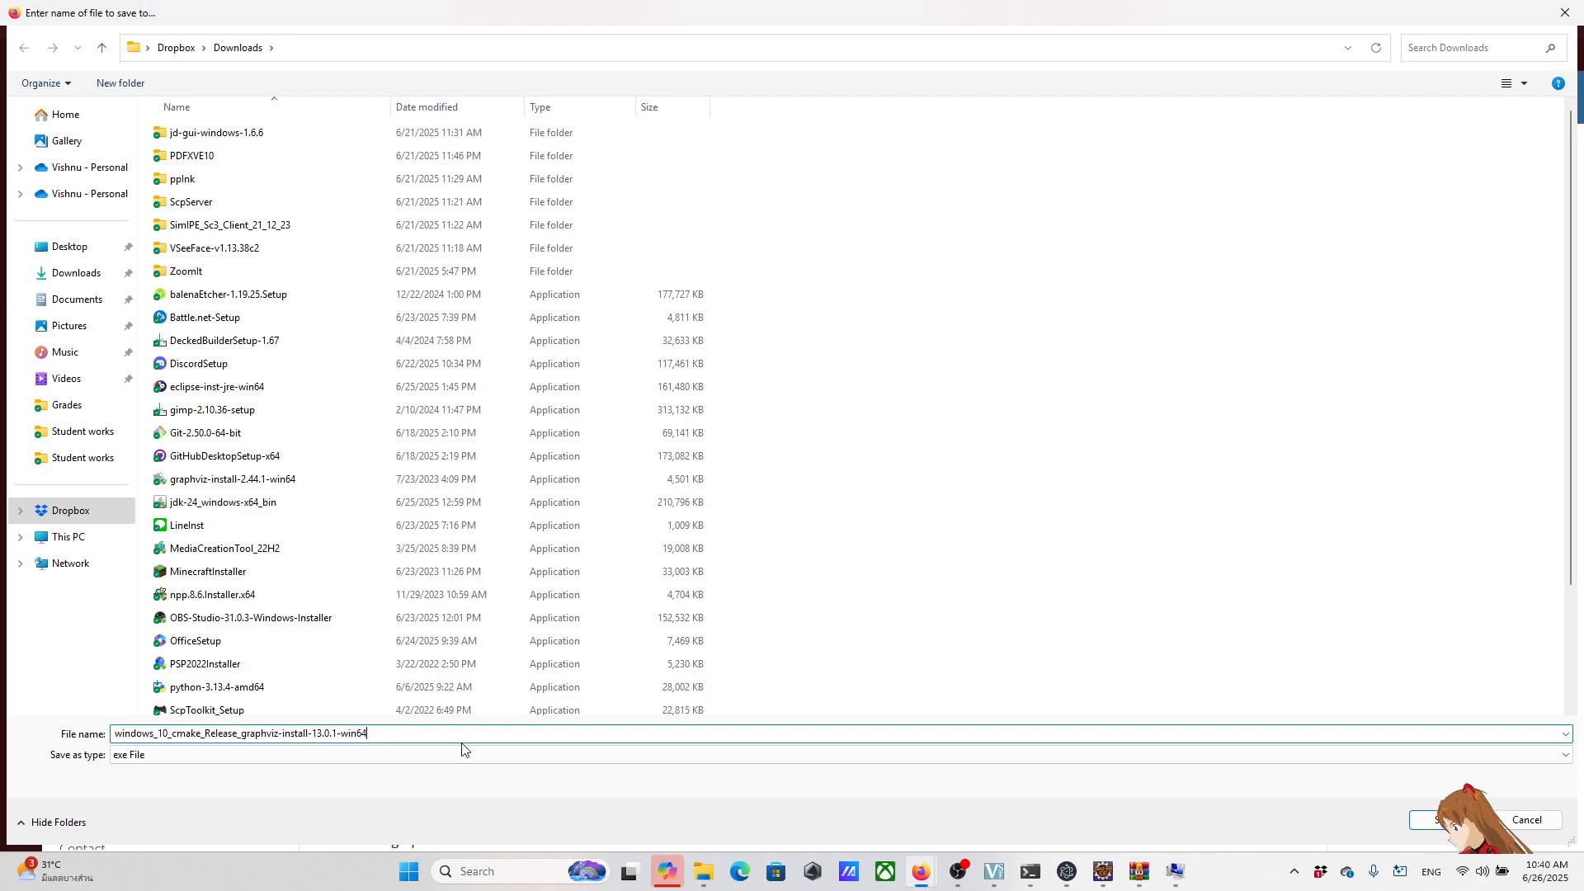
pyautogui.press('Return')
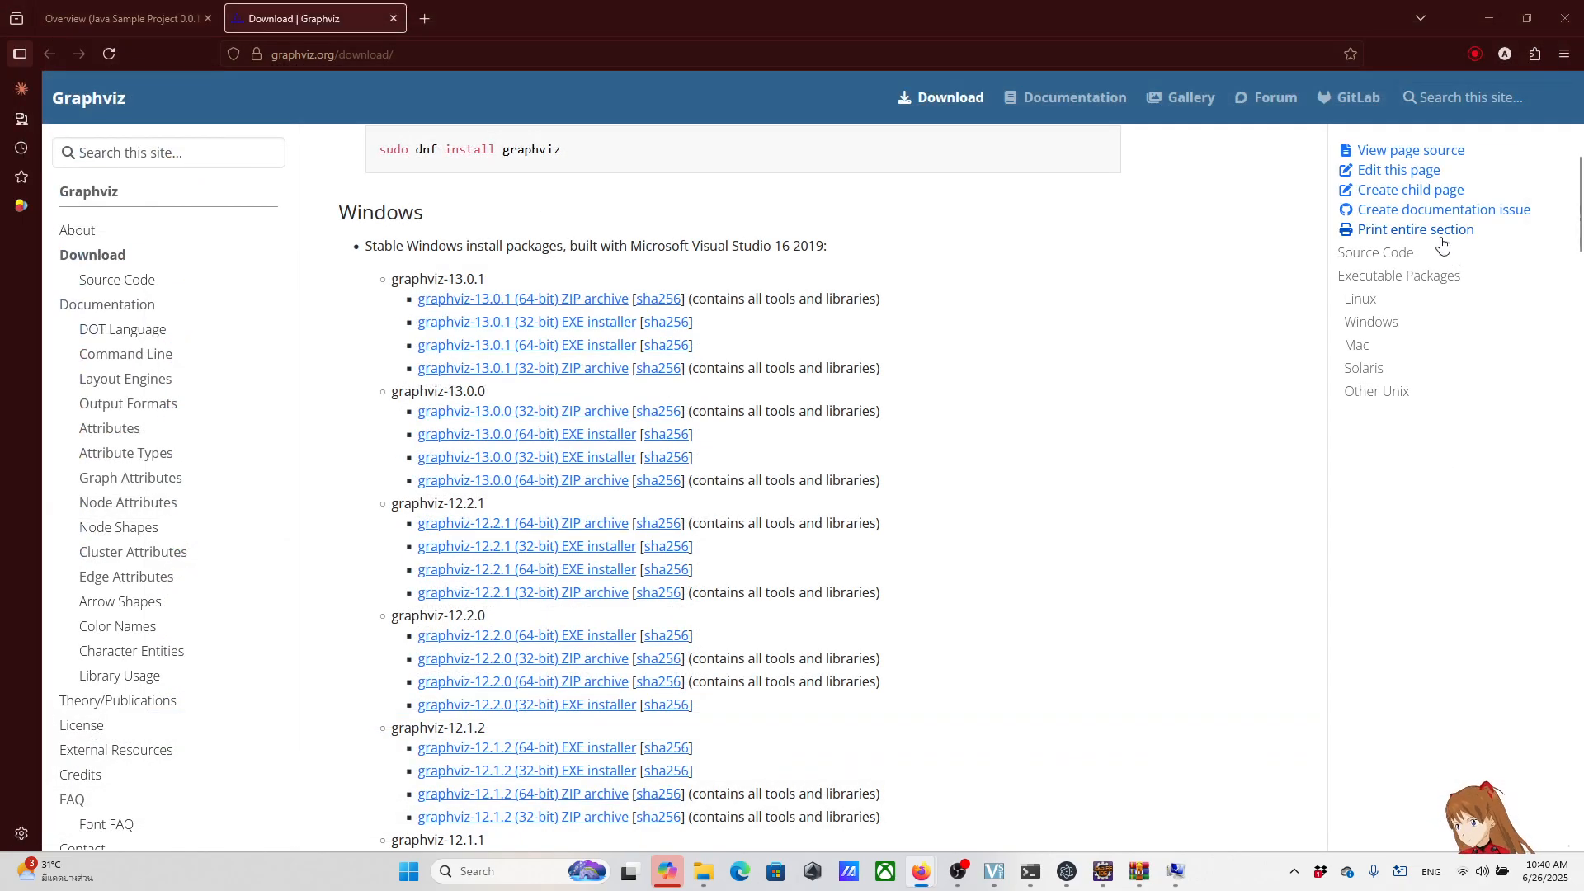
# Step: Launch the downloaded windows_10_cmake_Release_graphviz-install-13.0.1-win64.exe and allow it to run despite the SmartScreen block
pyautogui.click(1475, 54)
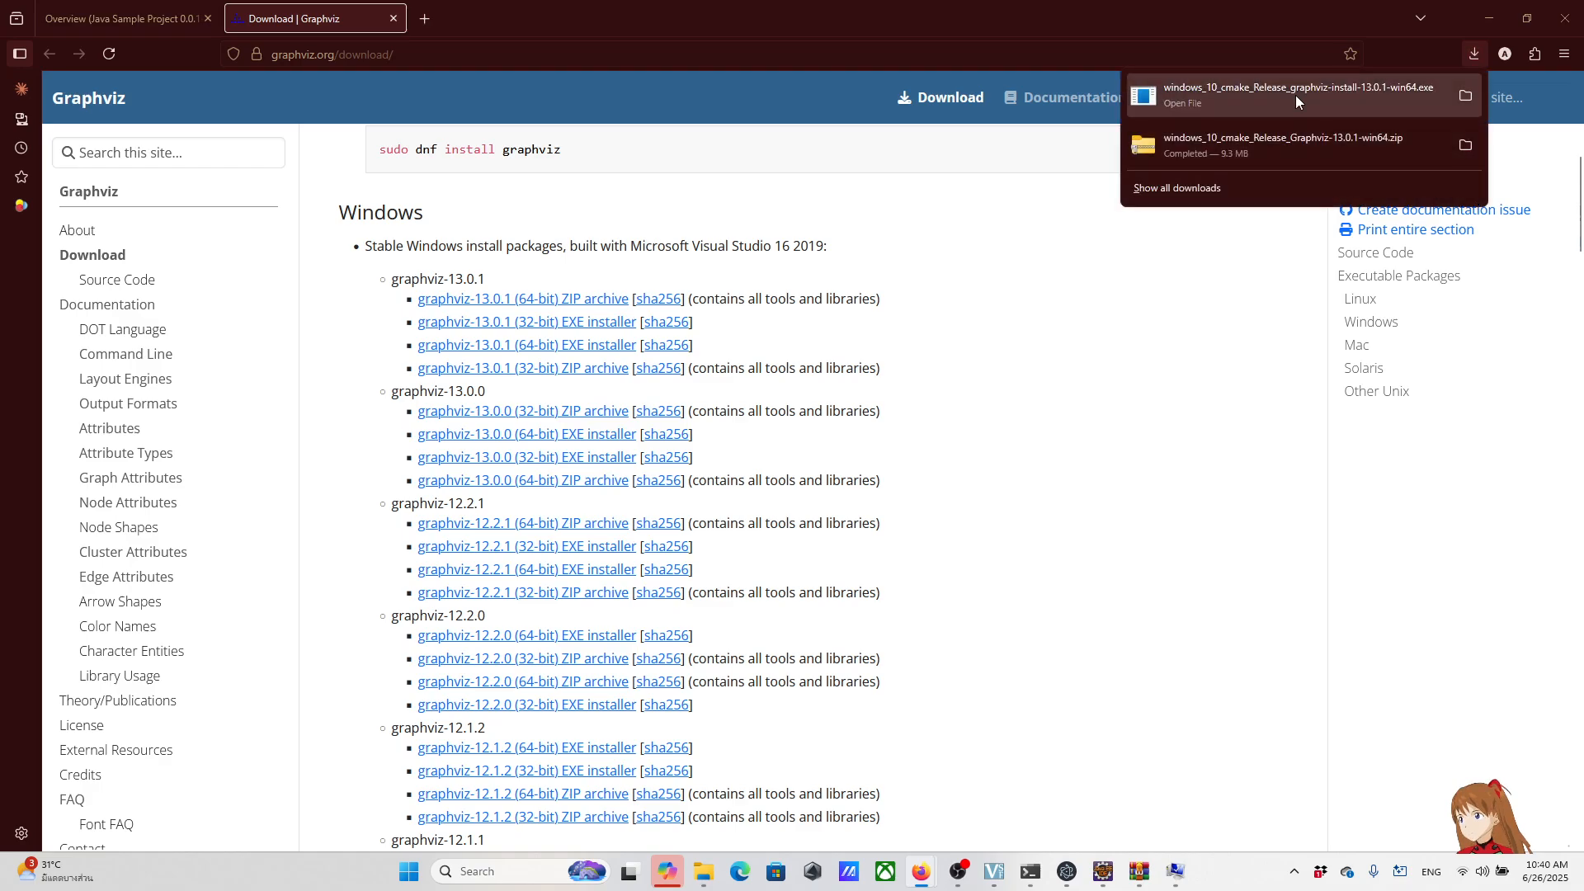
pyautogui.click(1265, 97)
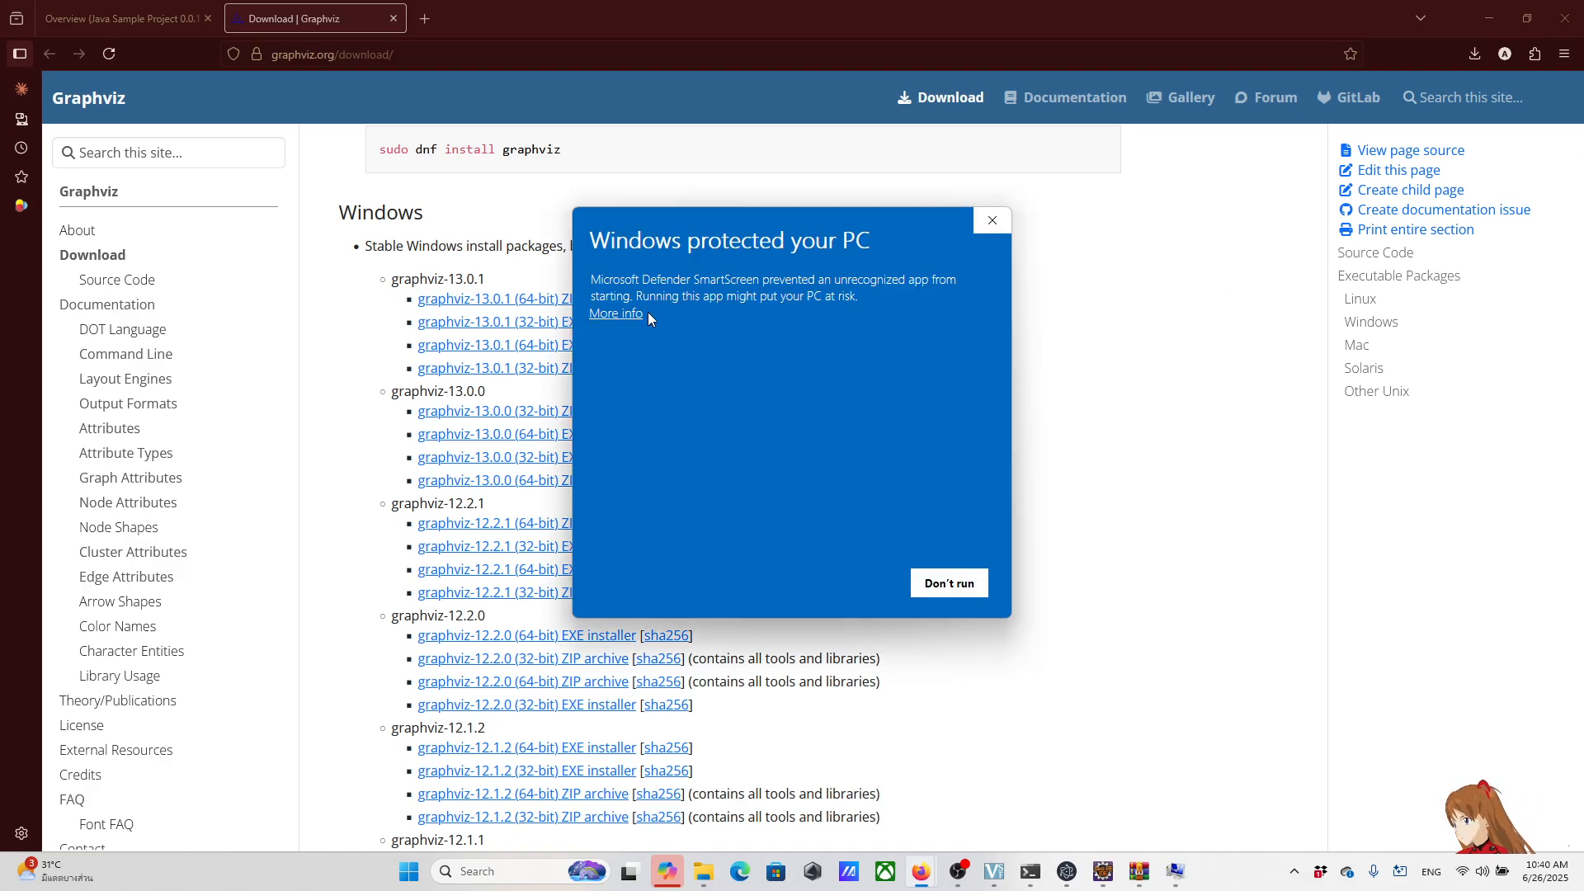
pyautogui.click(638, 322)
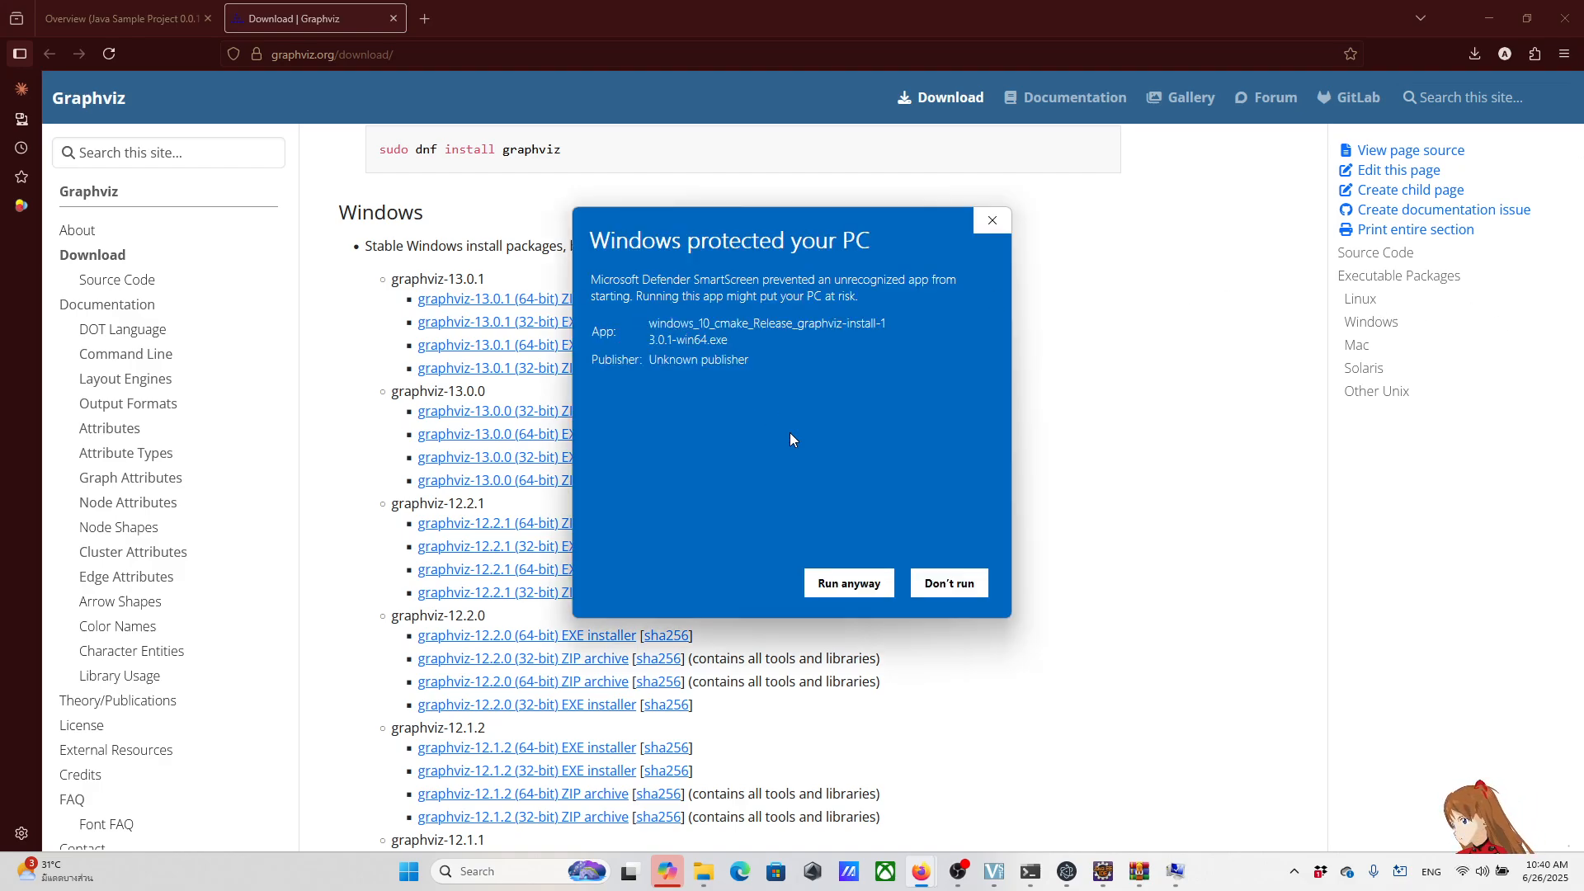
pyautogui.click(855, 585)
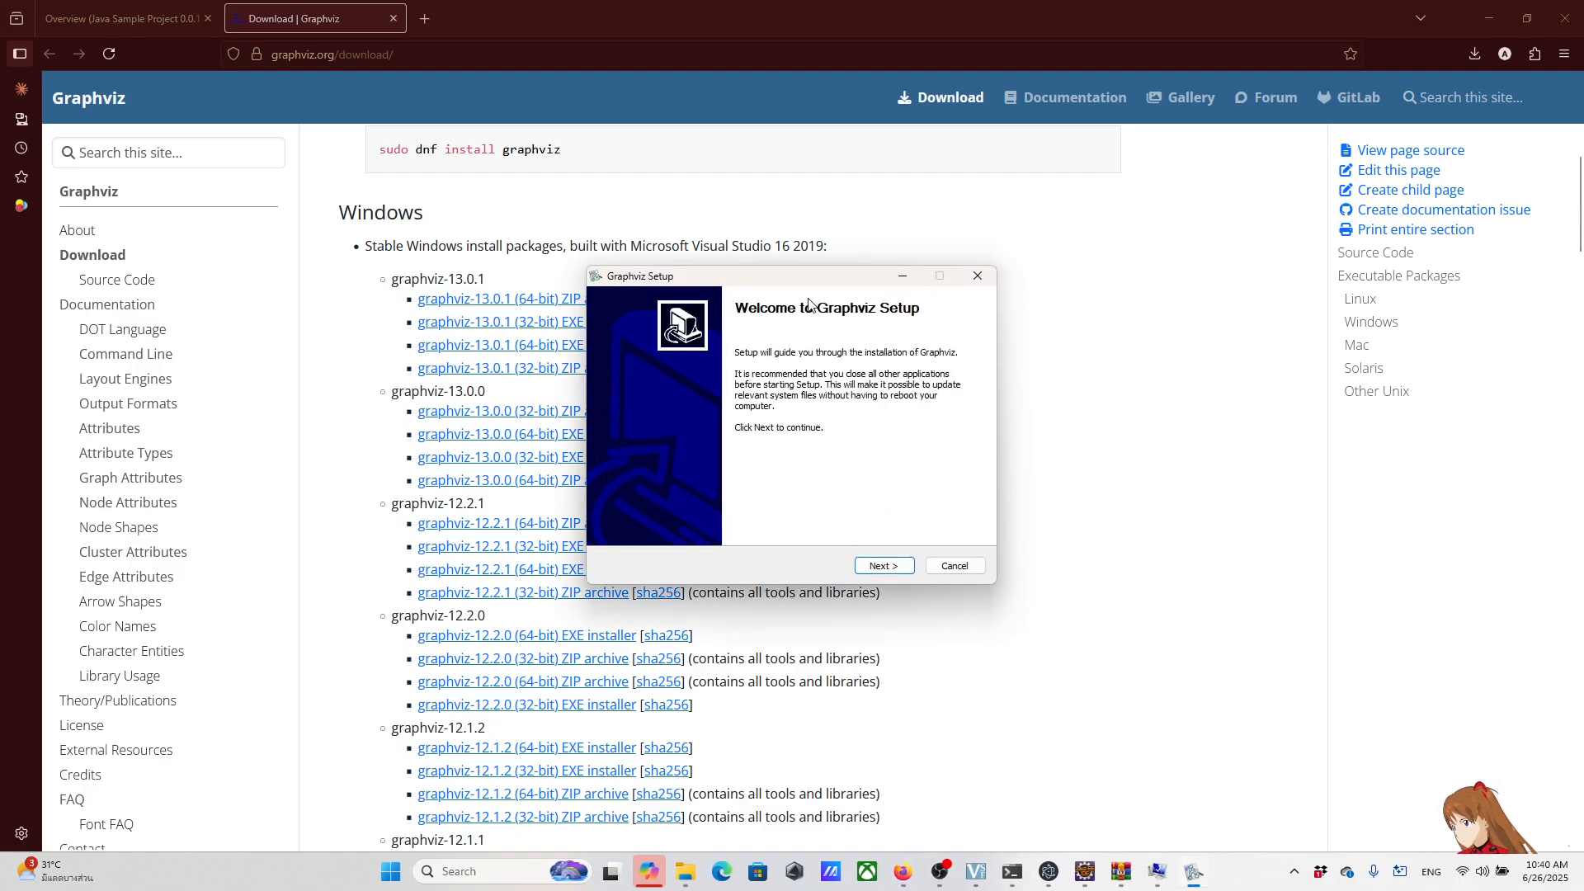
# Step: Accept the Graphviz licence agreement and choose to add Graphviz to the system PATH for all users
pyautogui.moveTo(809, 284)
pyautogui.mouseDown()
pyautogui.moveTo(869, 297)
pyautogui.moveTo(682, 281)
pyautogui.moveTo(863, 281)
pyautogui.moveTo(839, 277)
pyautogui.mouseUp()
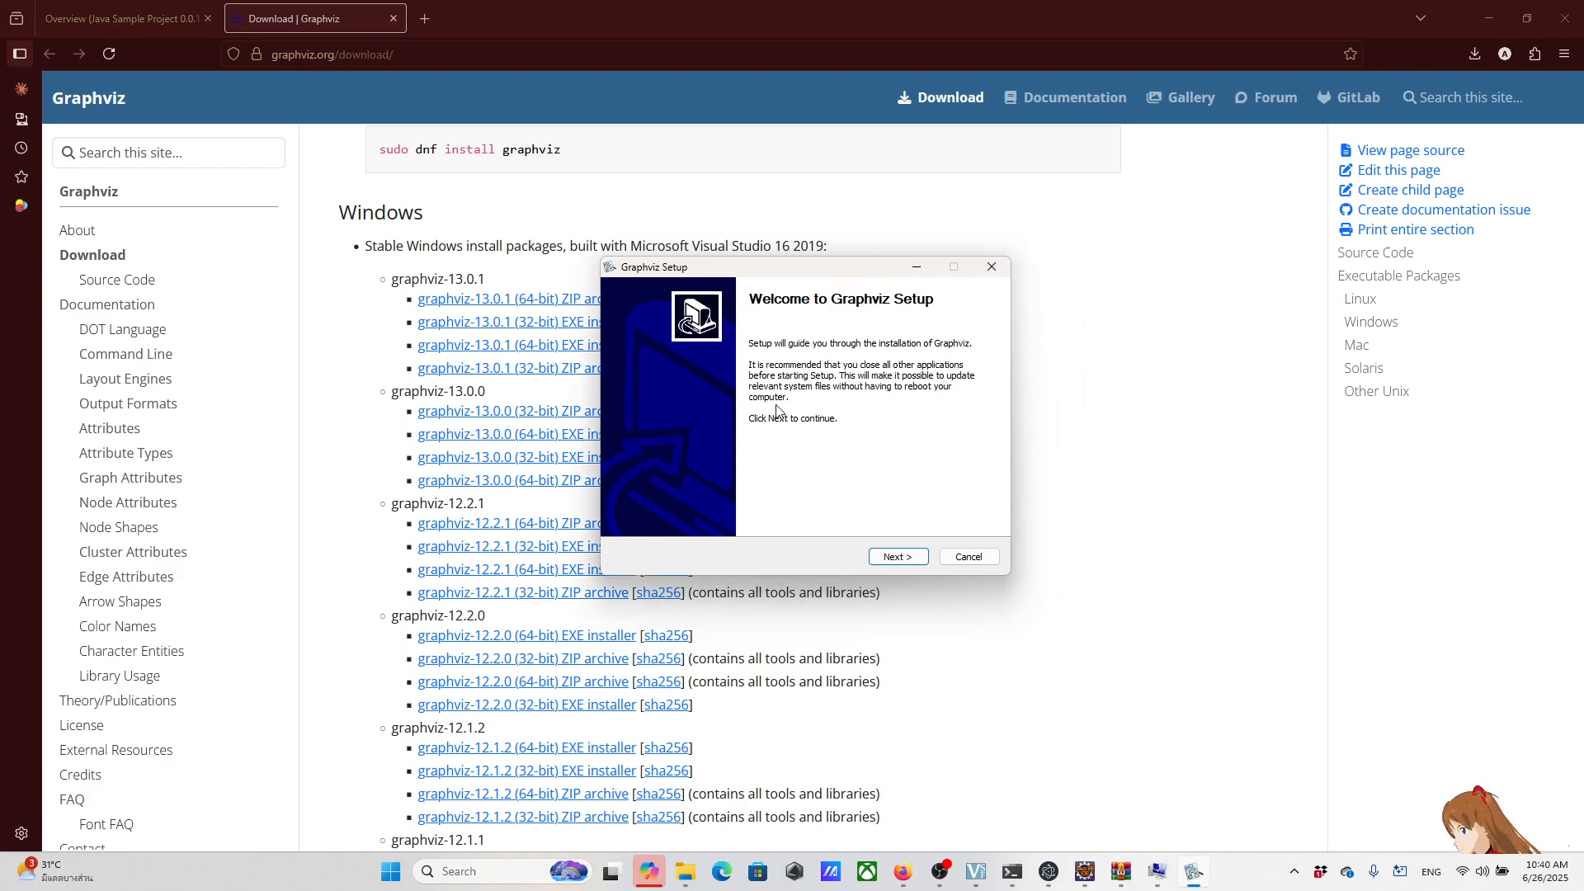
pyautogui.click(892, 563)
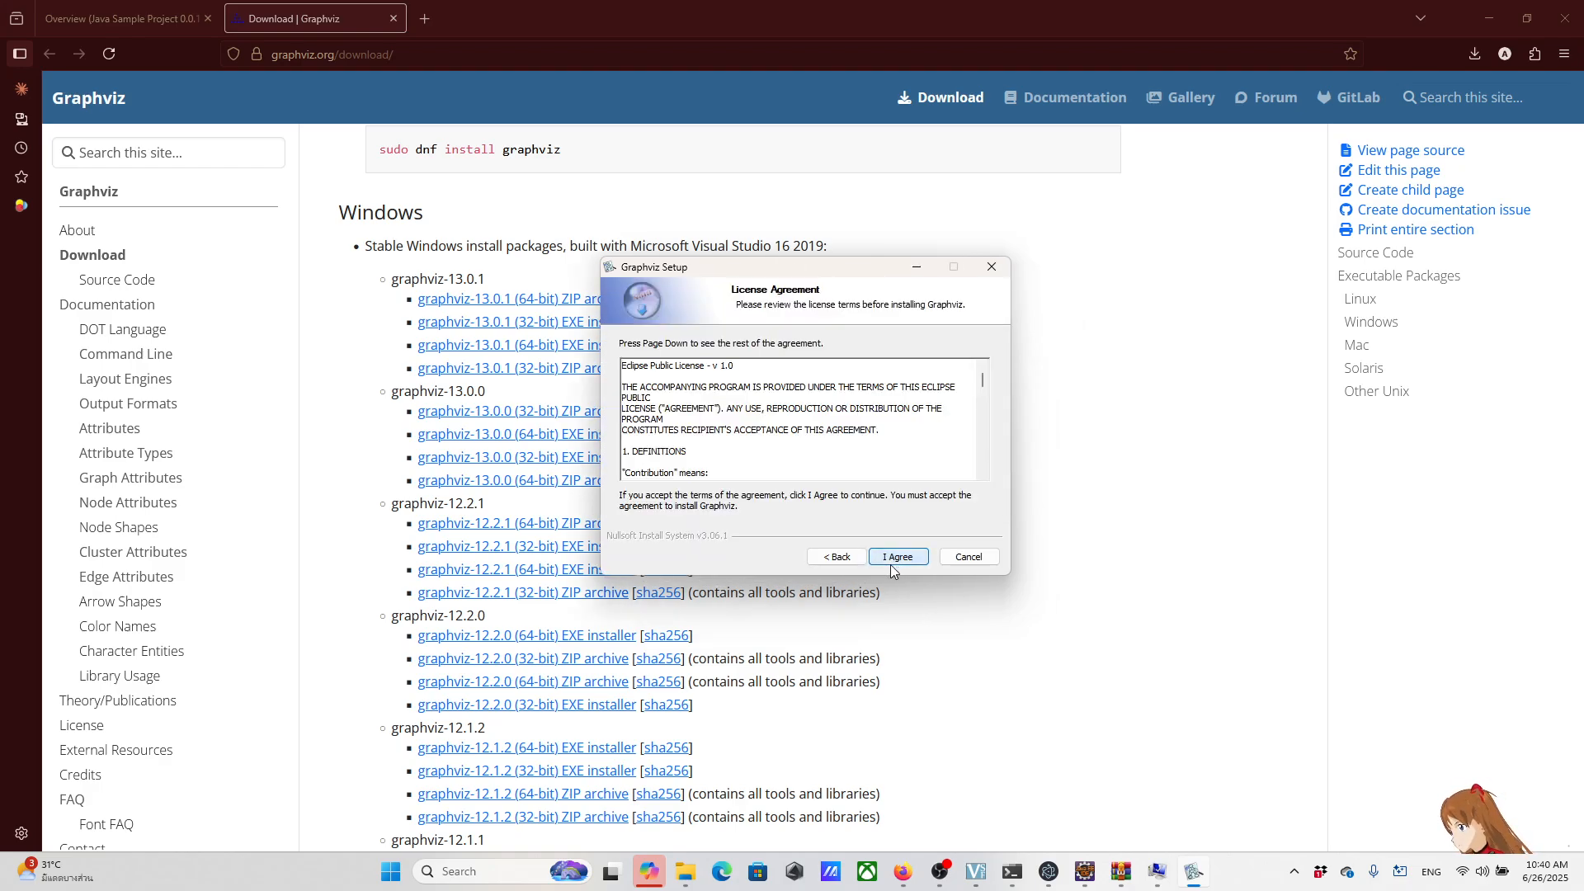
pyautogui.scroll(-5, 792, 422)
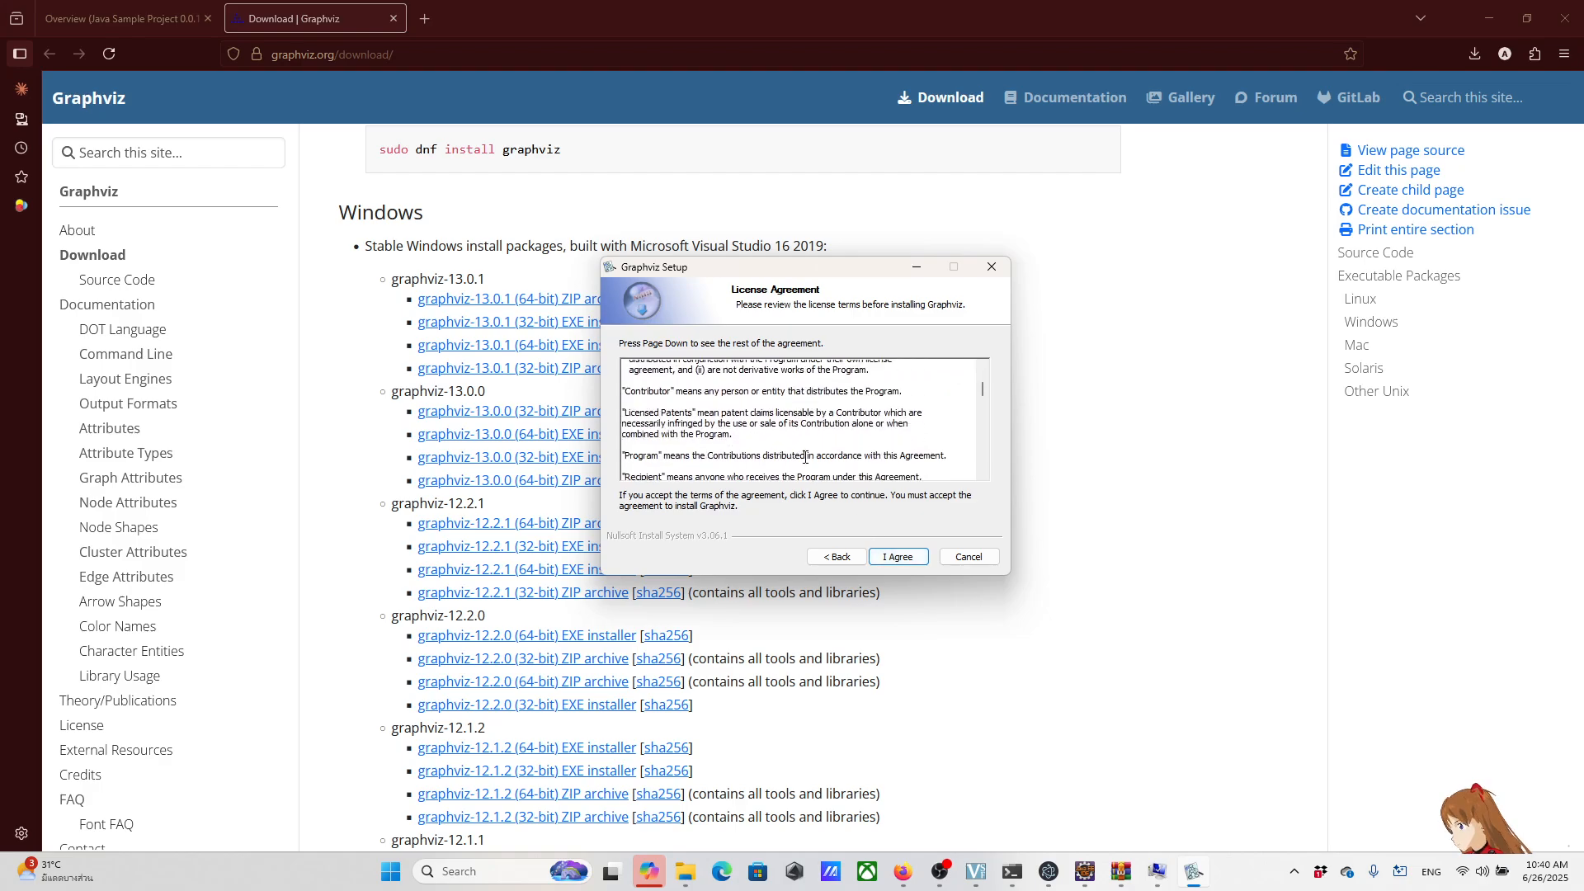
pyautogui.click(898, 561)
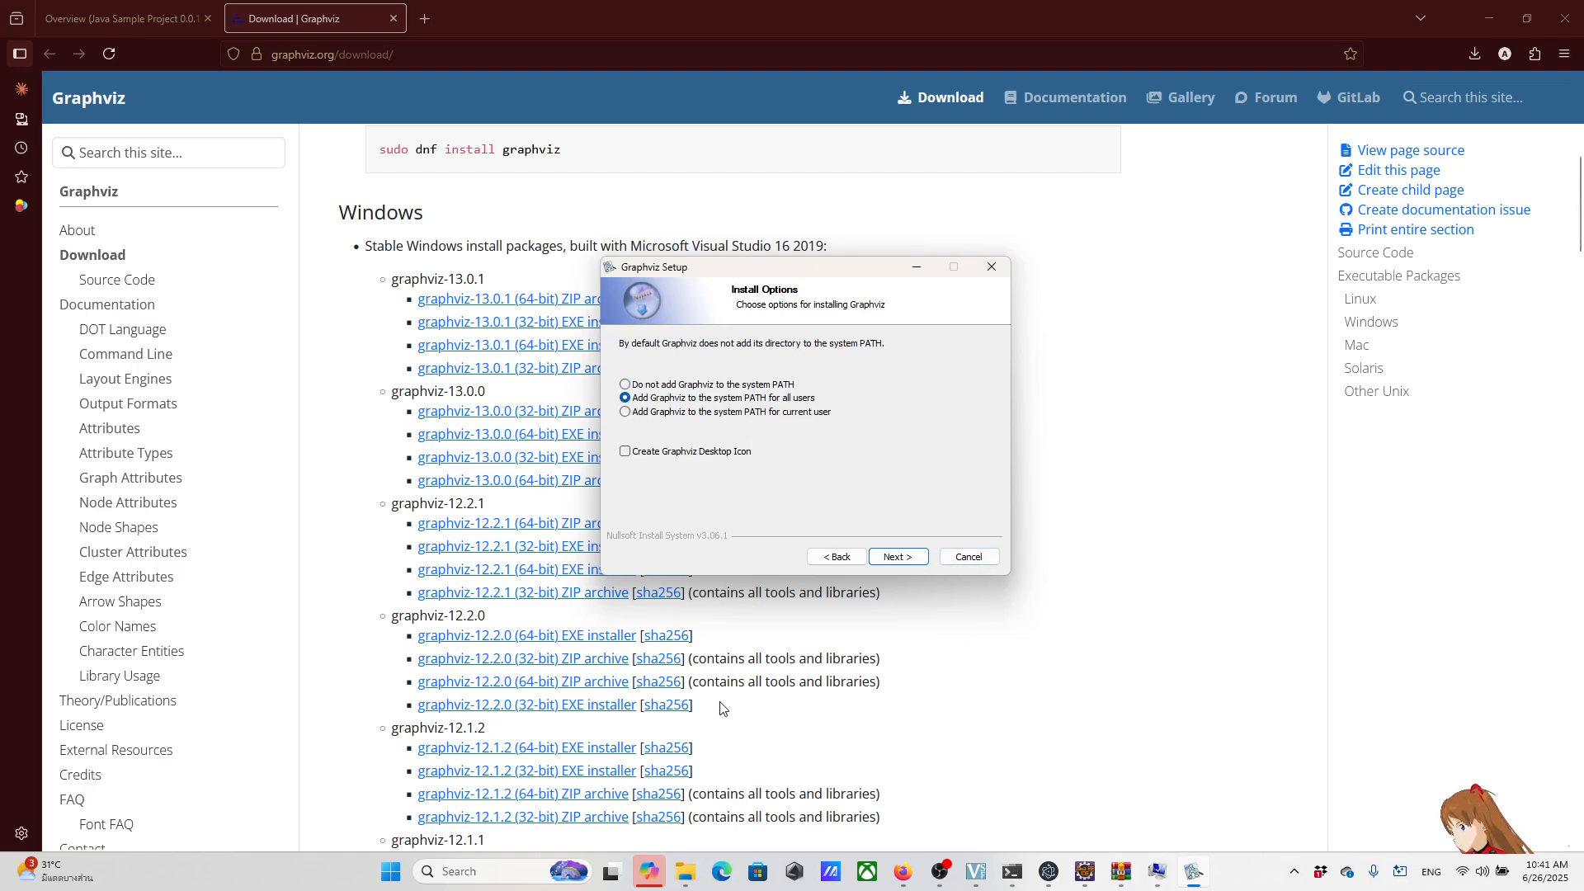
# Step: Delete the Dropbox\Graphviz-13.0.1-win64\bin entry from the system Path environment variable and save the change
pyautogui.click(498, 872)
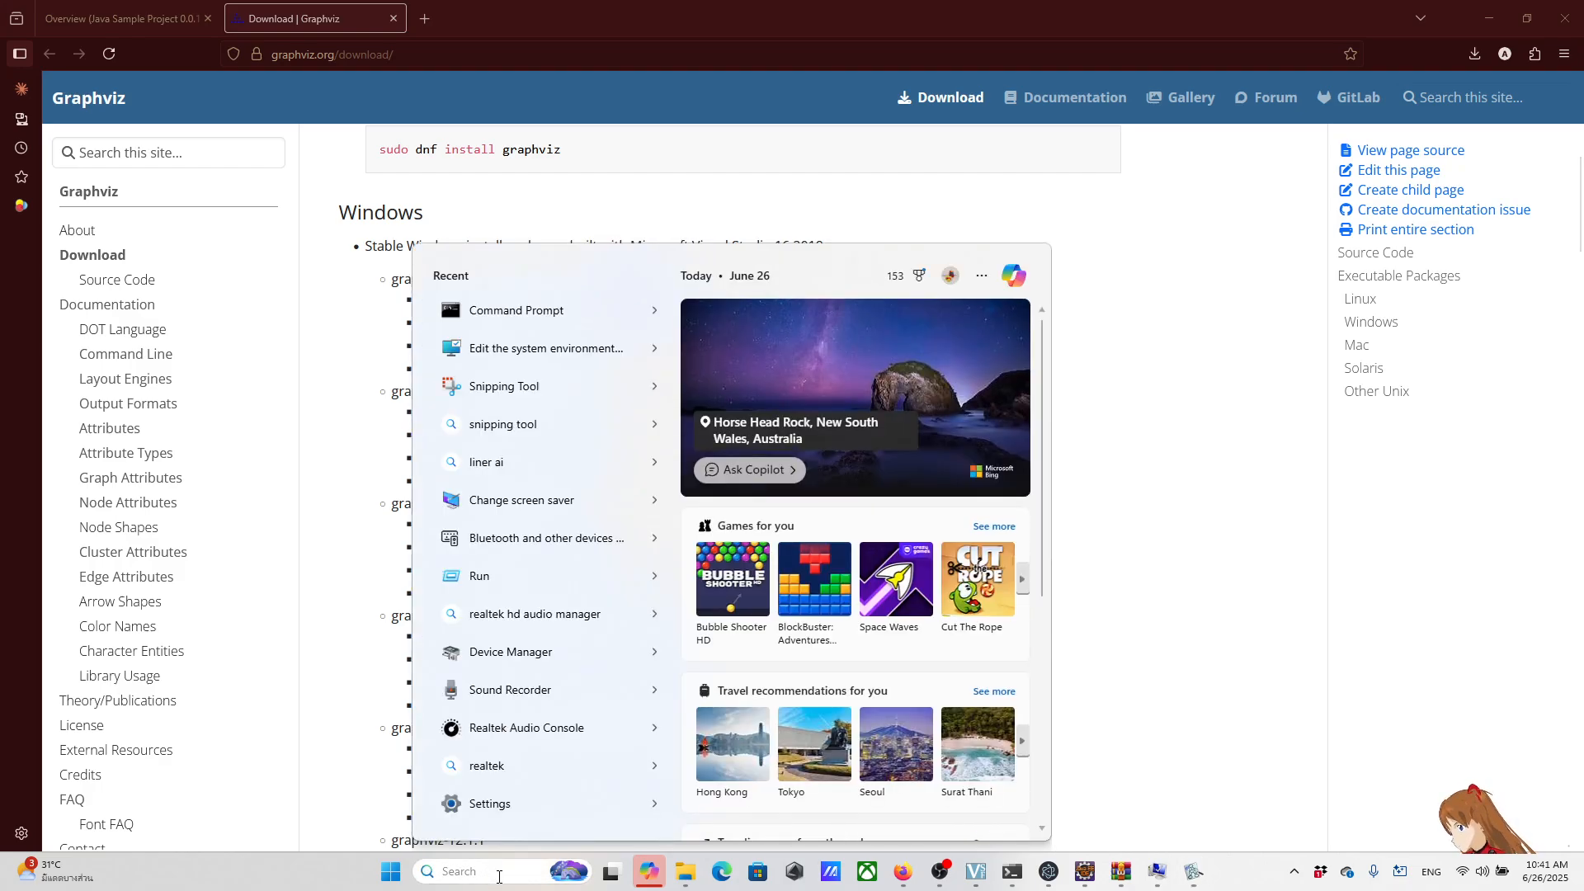
pyautogui.click(549, 351)
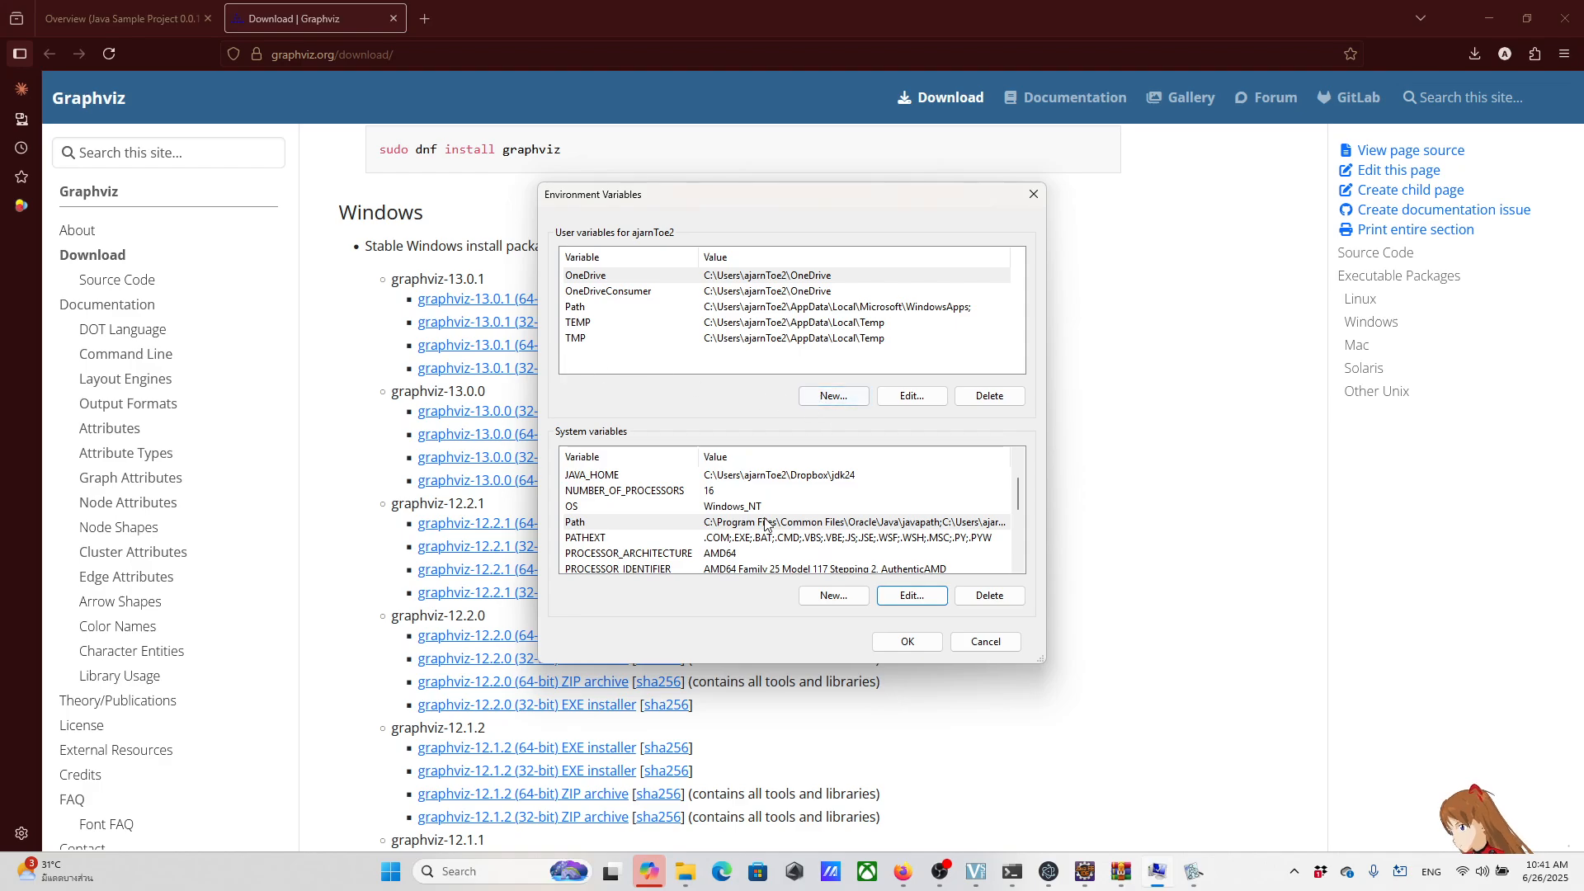
pyautogui.doubleClick(757, 525)
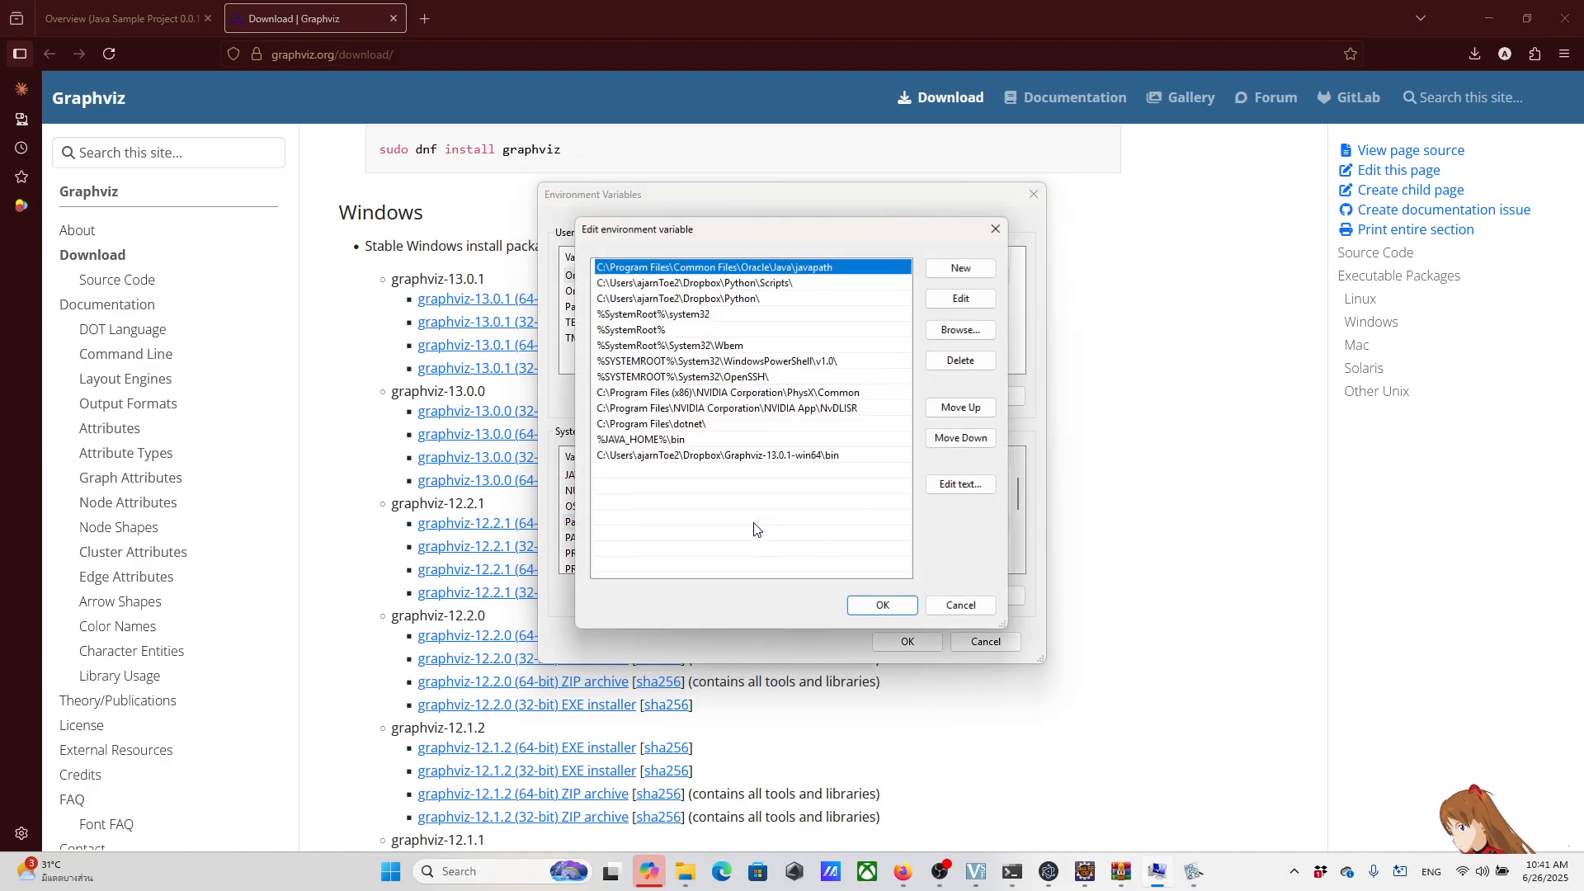
pyautogui.click(696, 458)
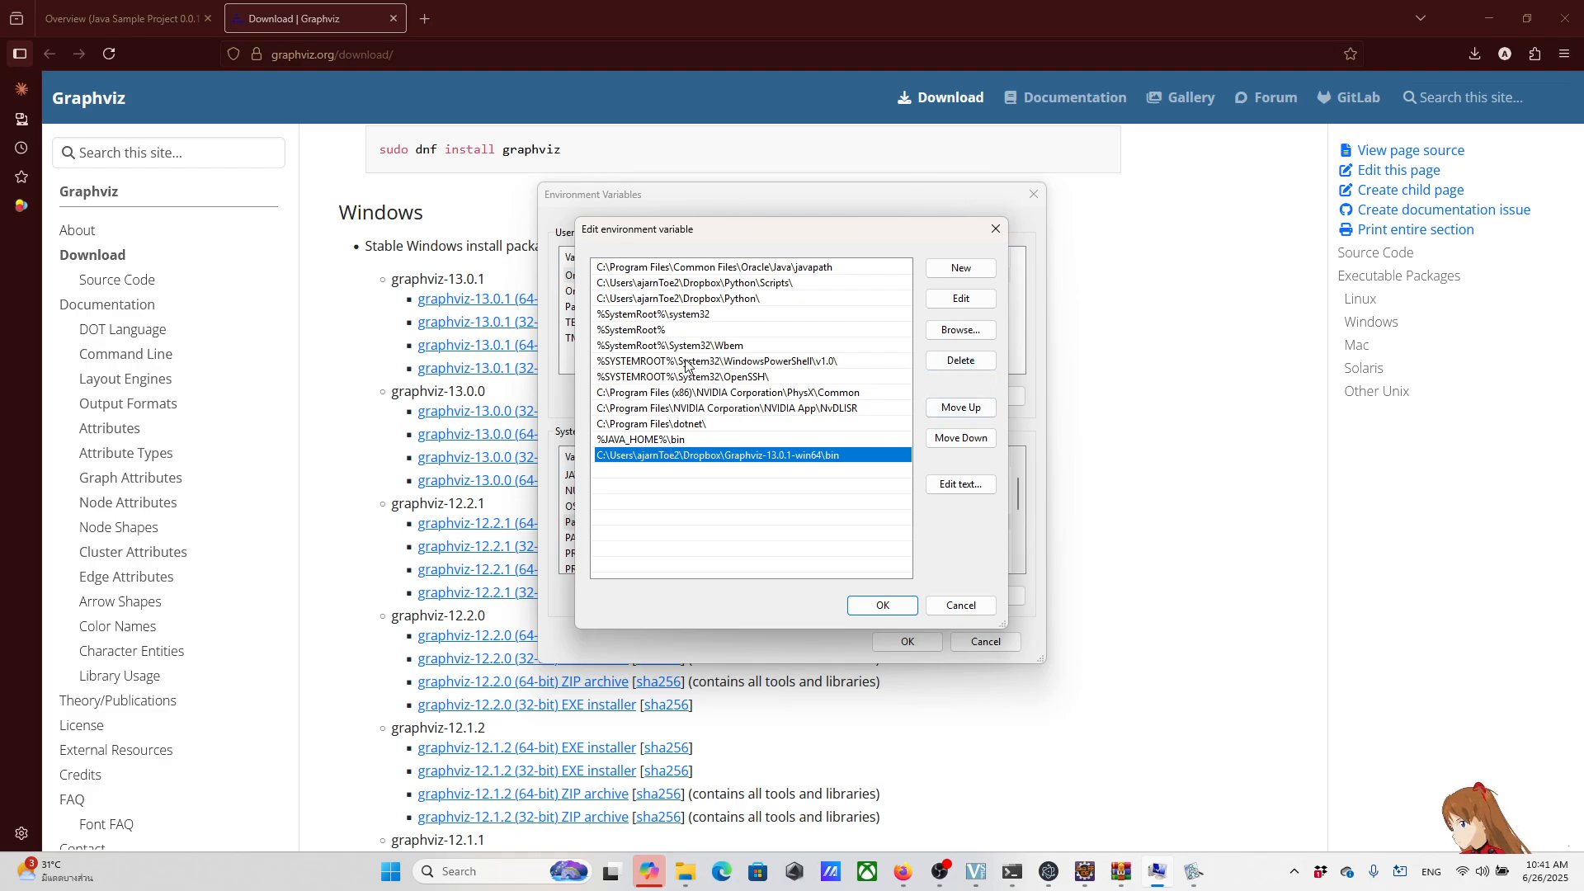
pyautogui.click(960, 360)
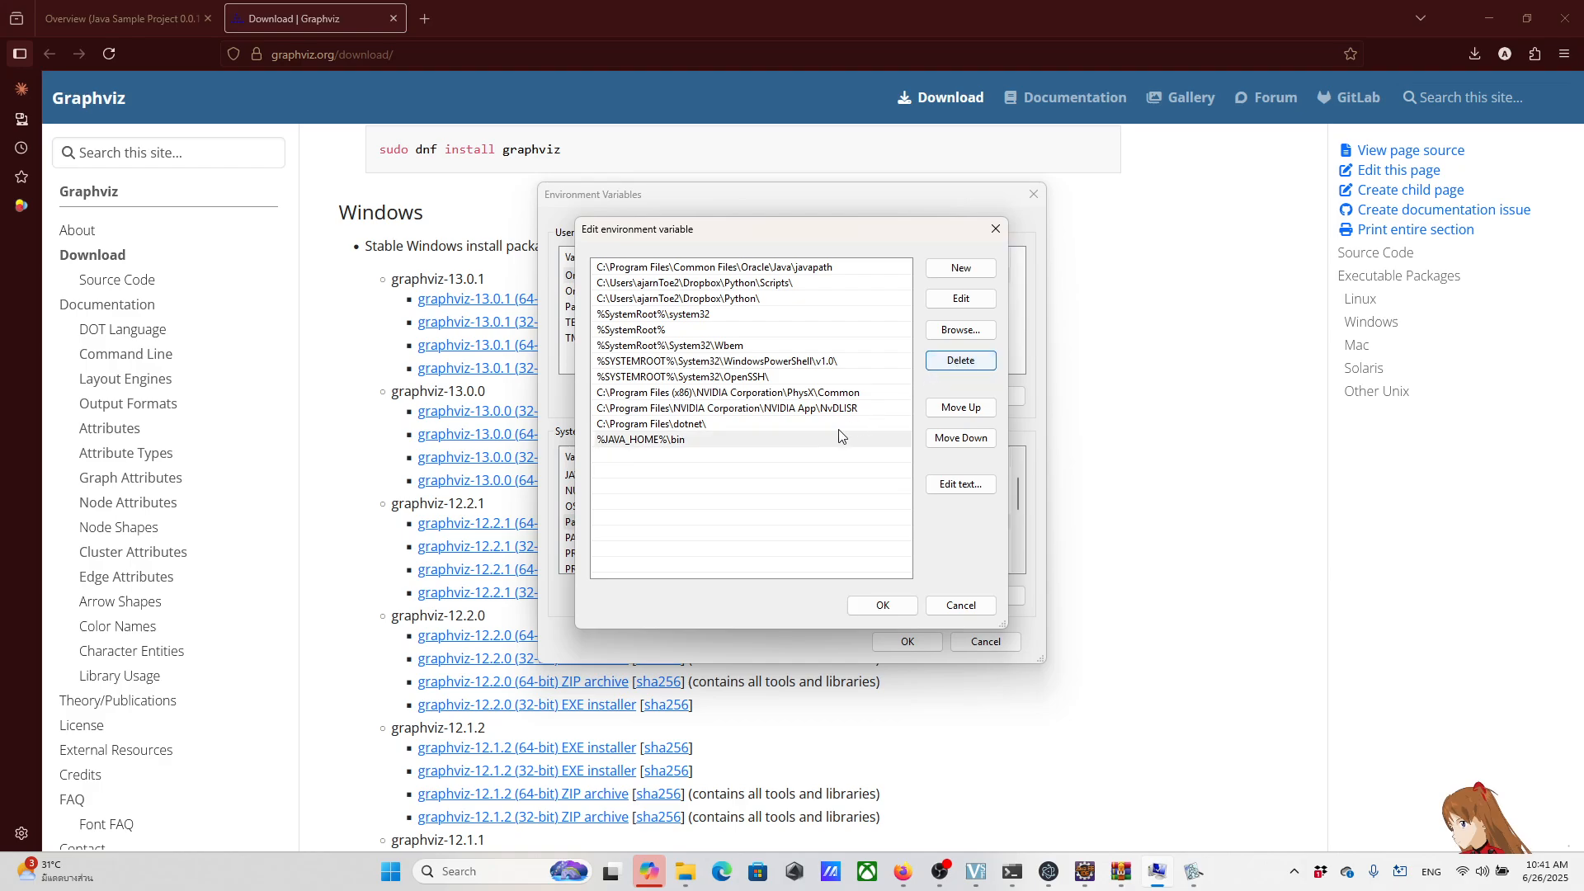
pyautogui.click(882, 605)
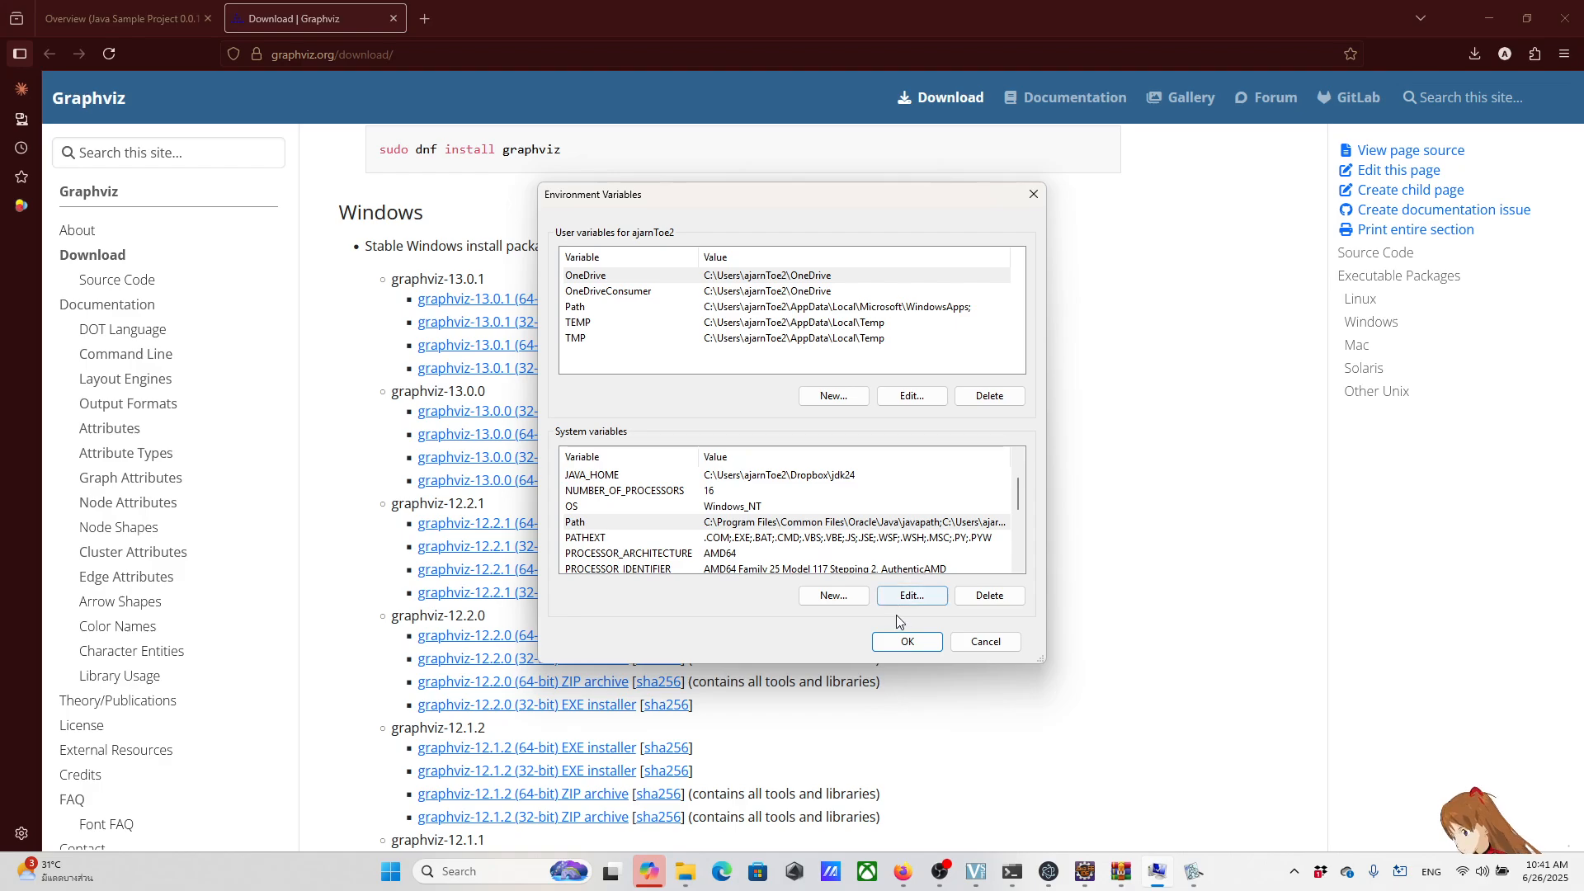
pyautogui.click(907, 644)
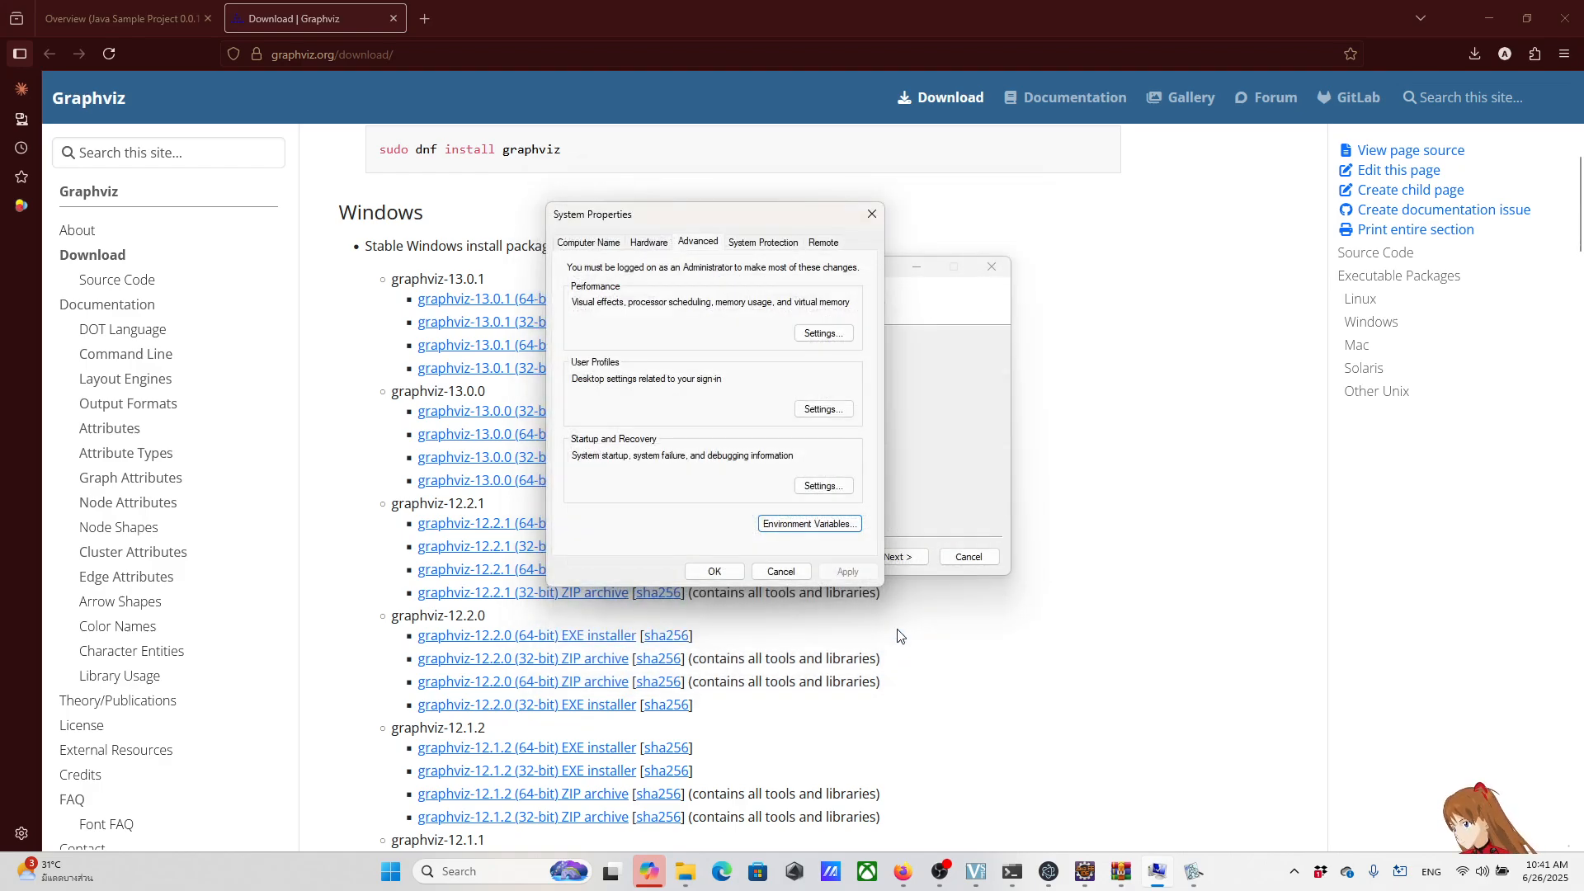
pyautogui.click(714, 573)
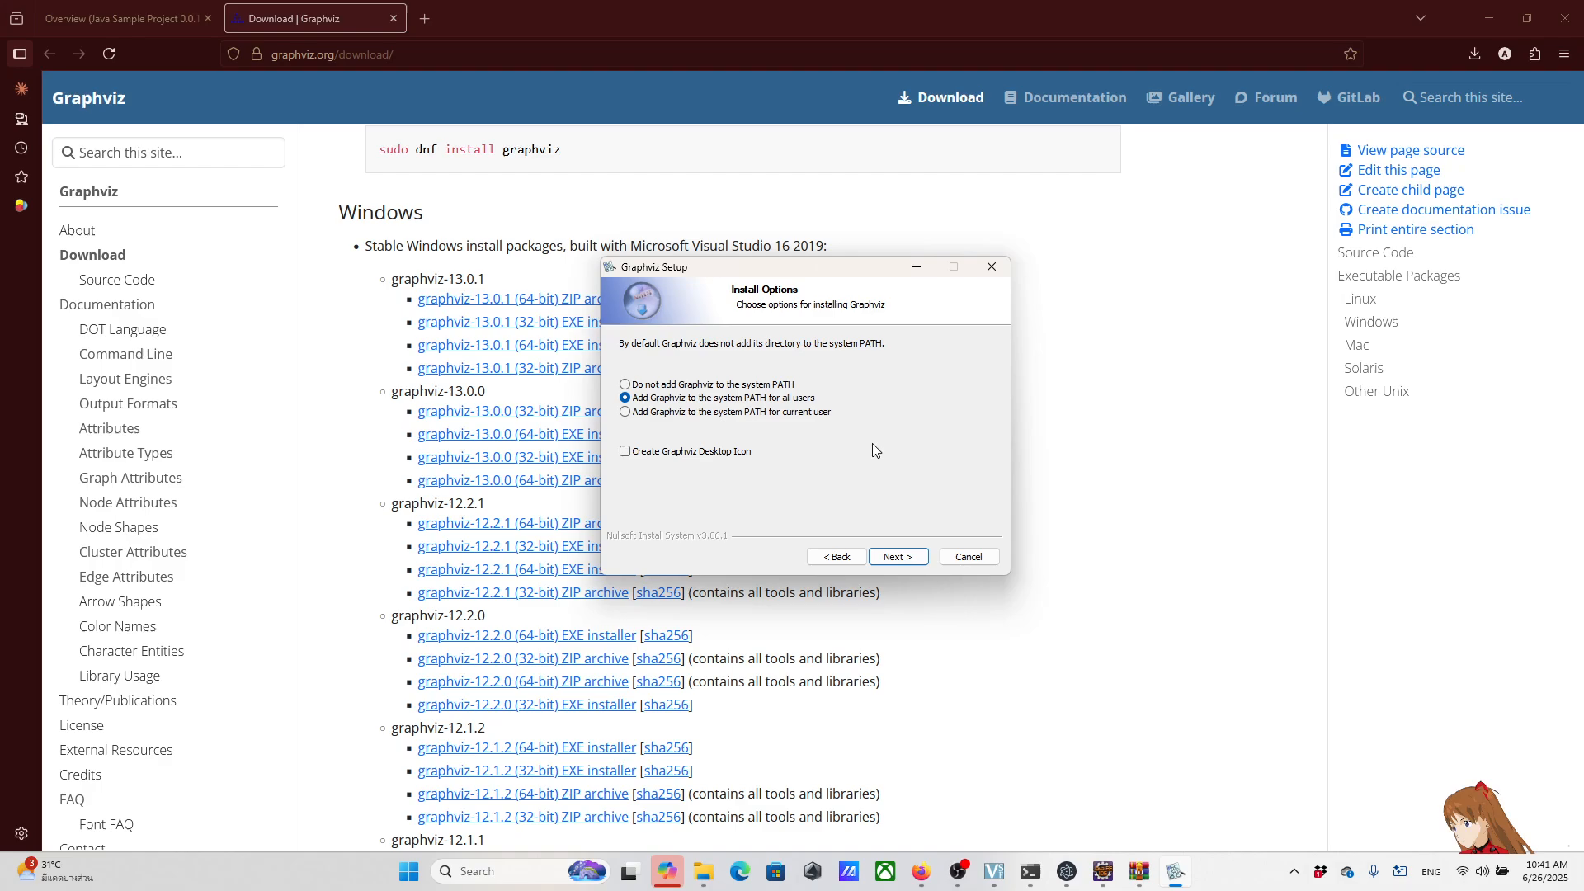
# Step: Set the Graphviz destination to the existing Graphviz-13.0.1-win64 folder inside the user's Dropbox folder, with Graphviz as the subfolder
pyautogui.click(906, 559)
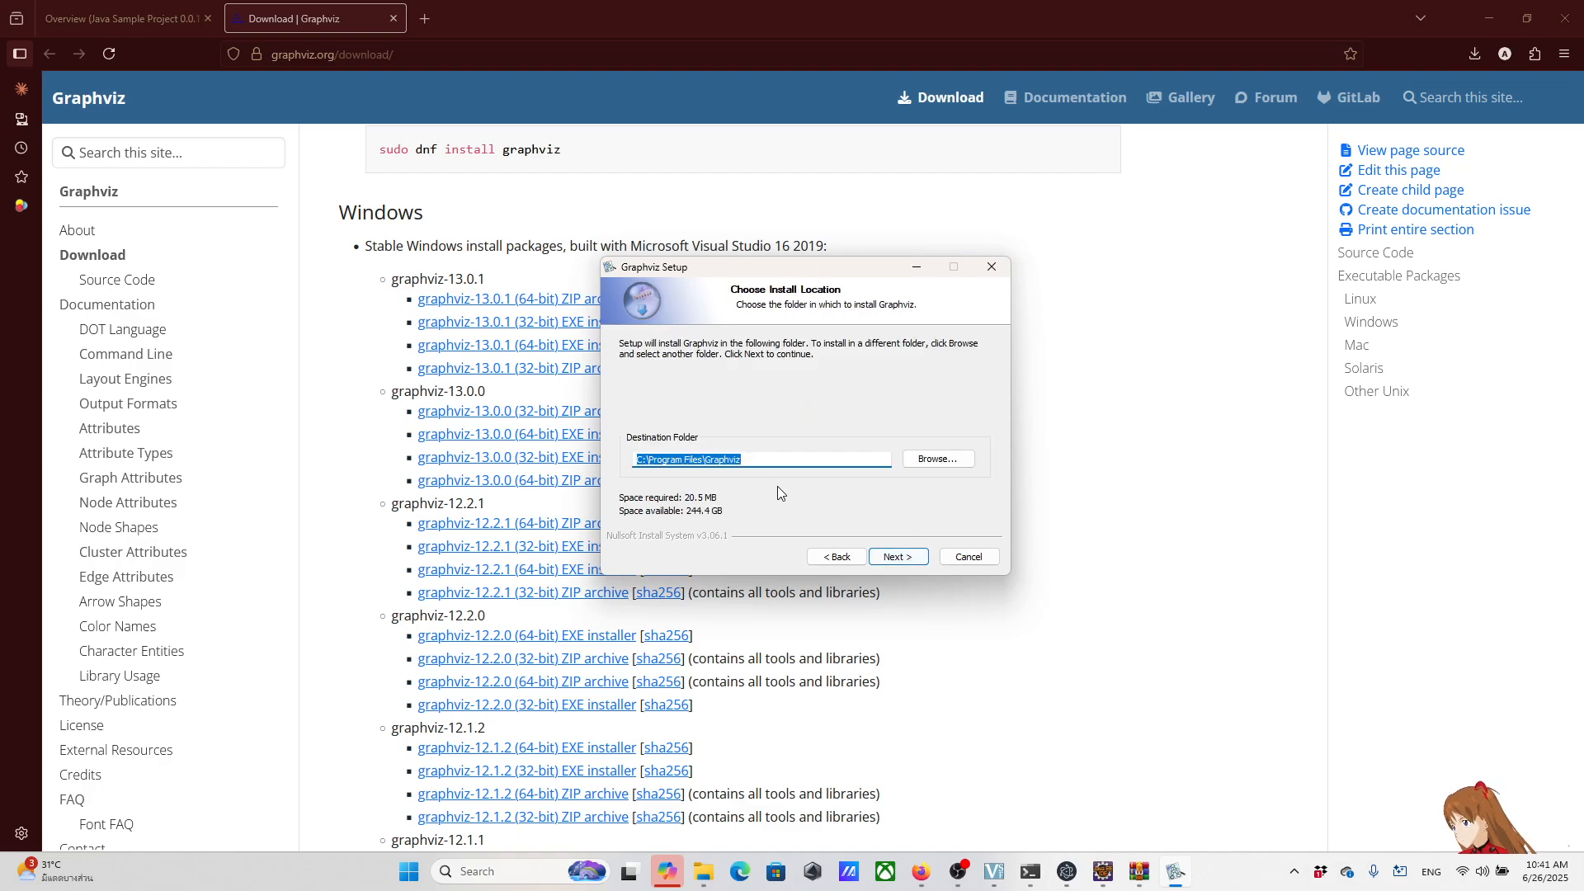
pyautogui.click(754, 456)
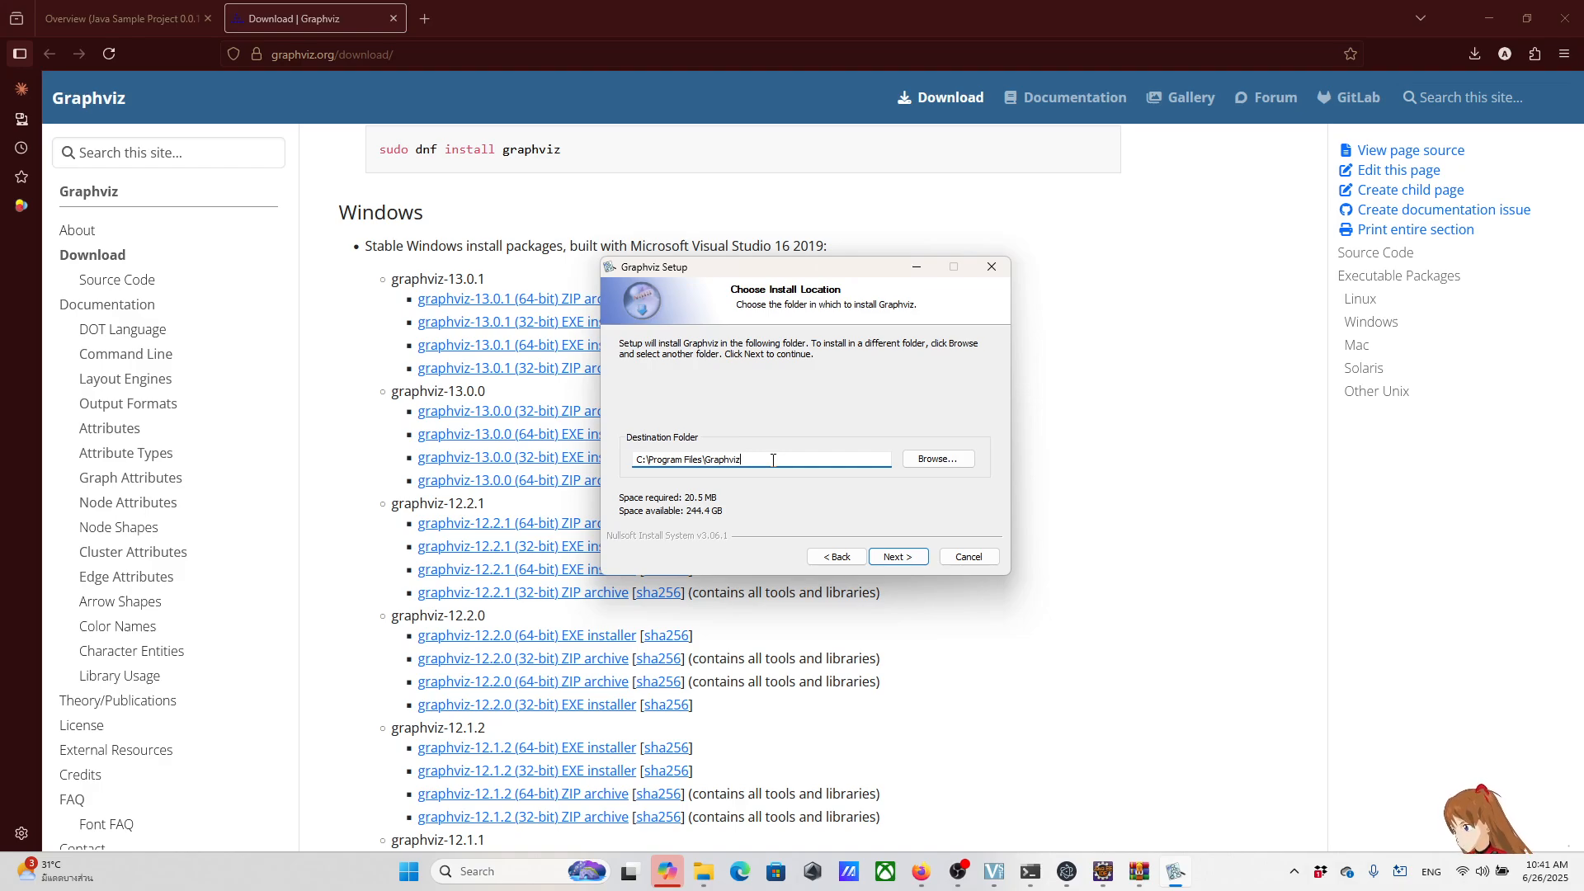
pyautogui.click(908, 460)
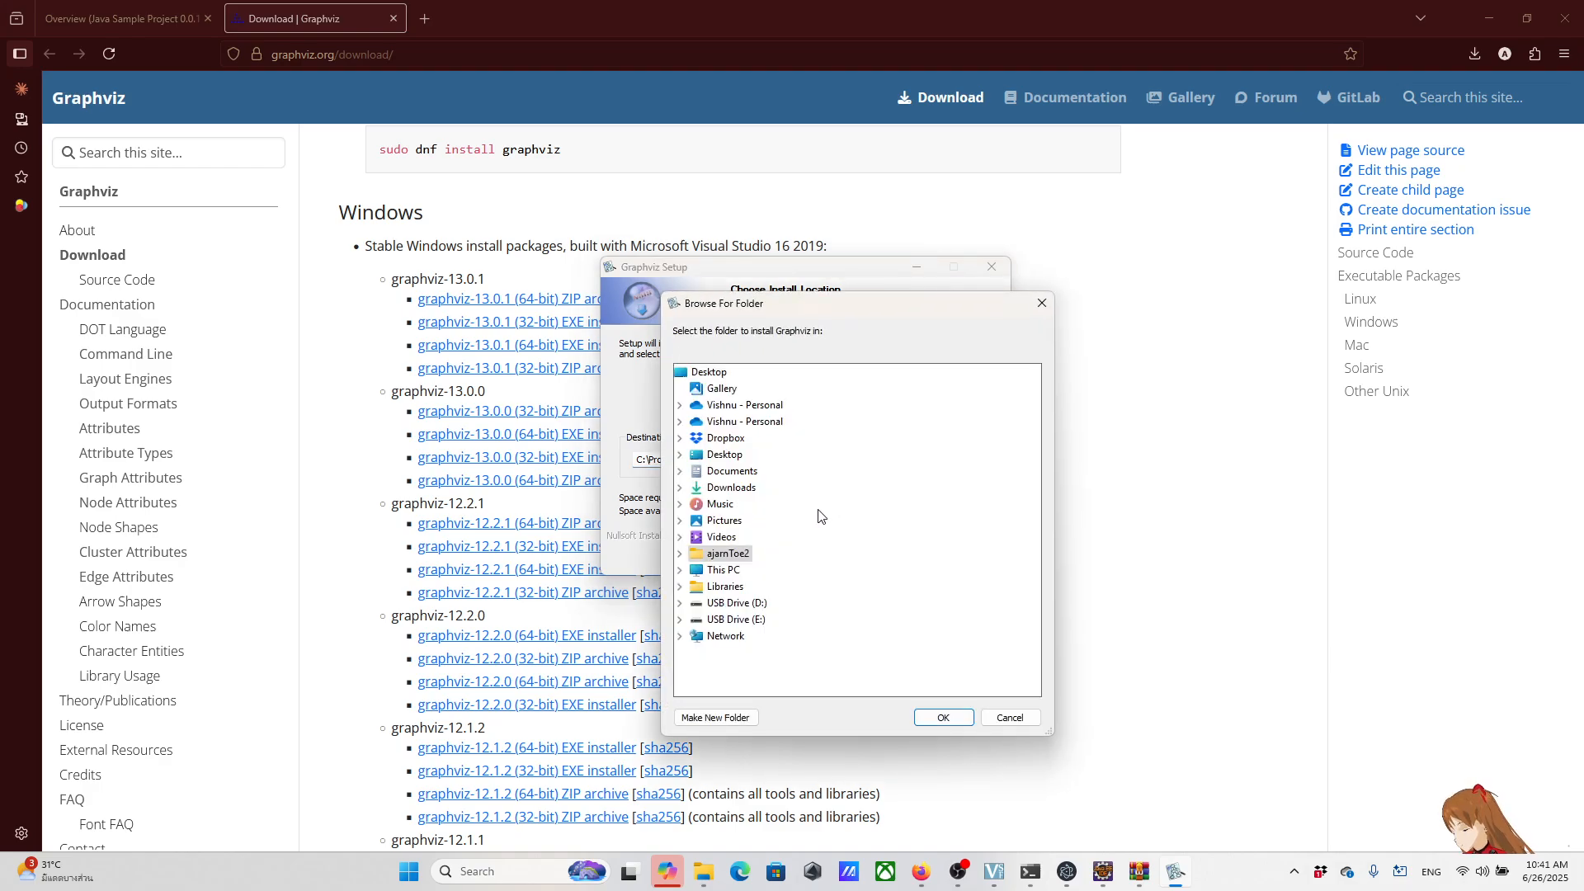
pyautogui.click(734, 619)
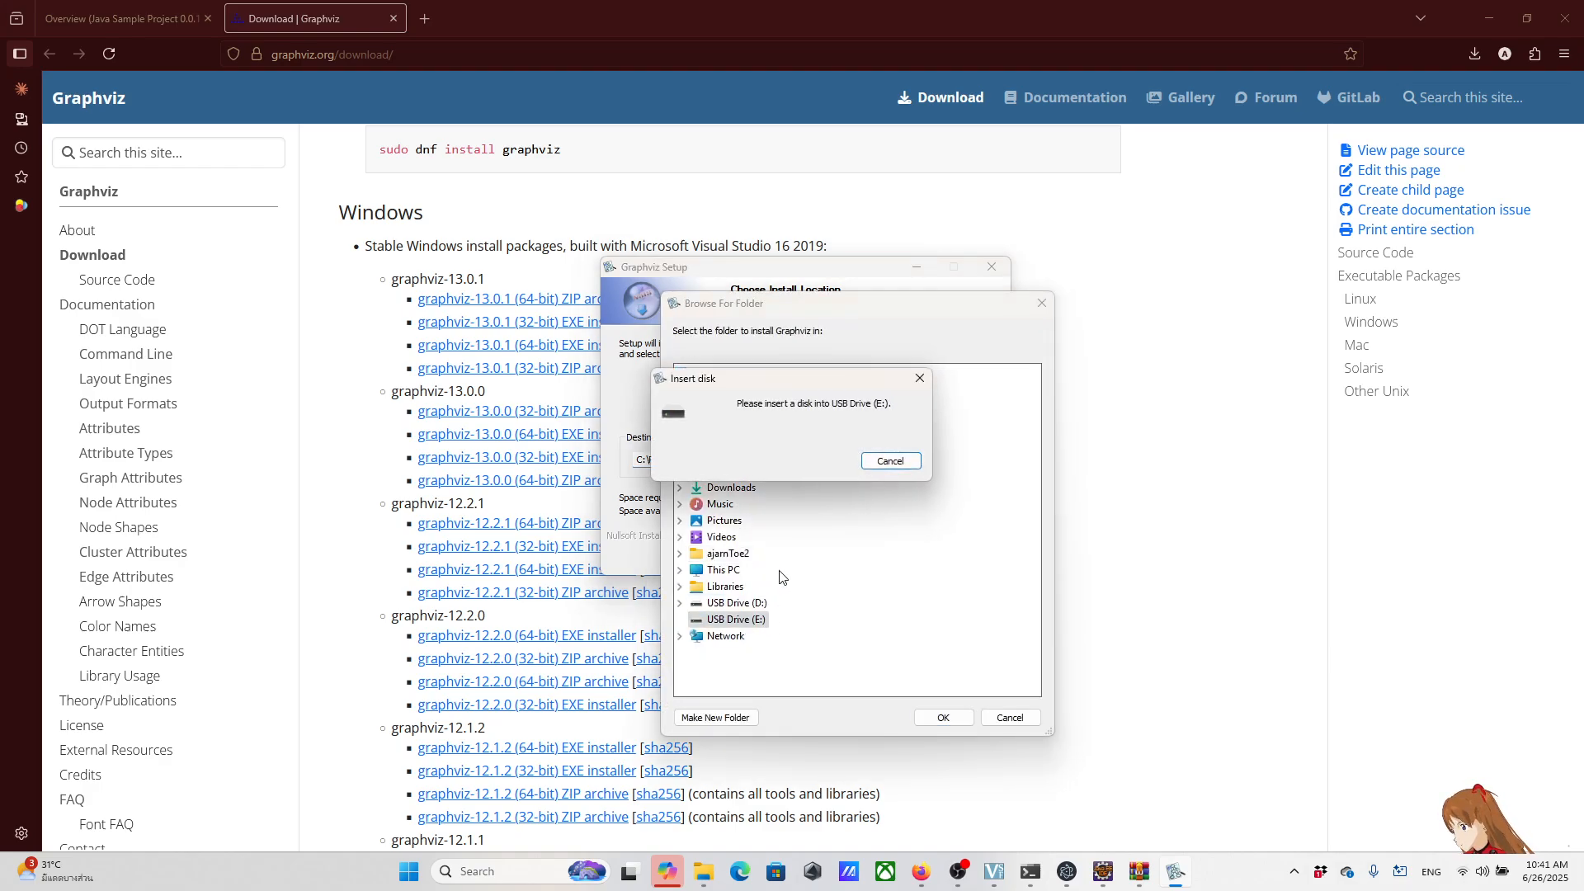
pyautogui.click(891, 462)
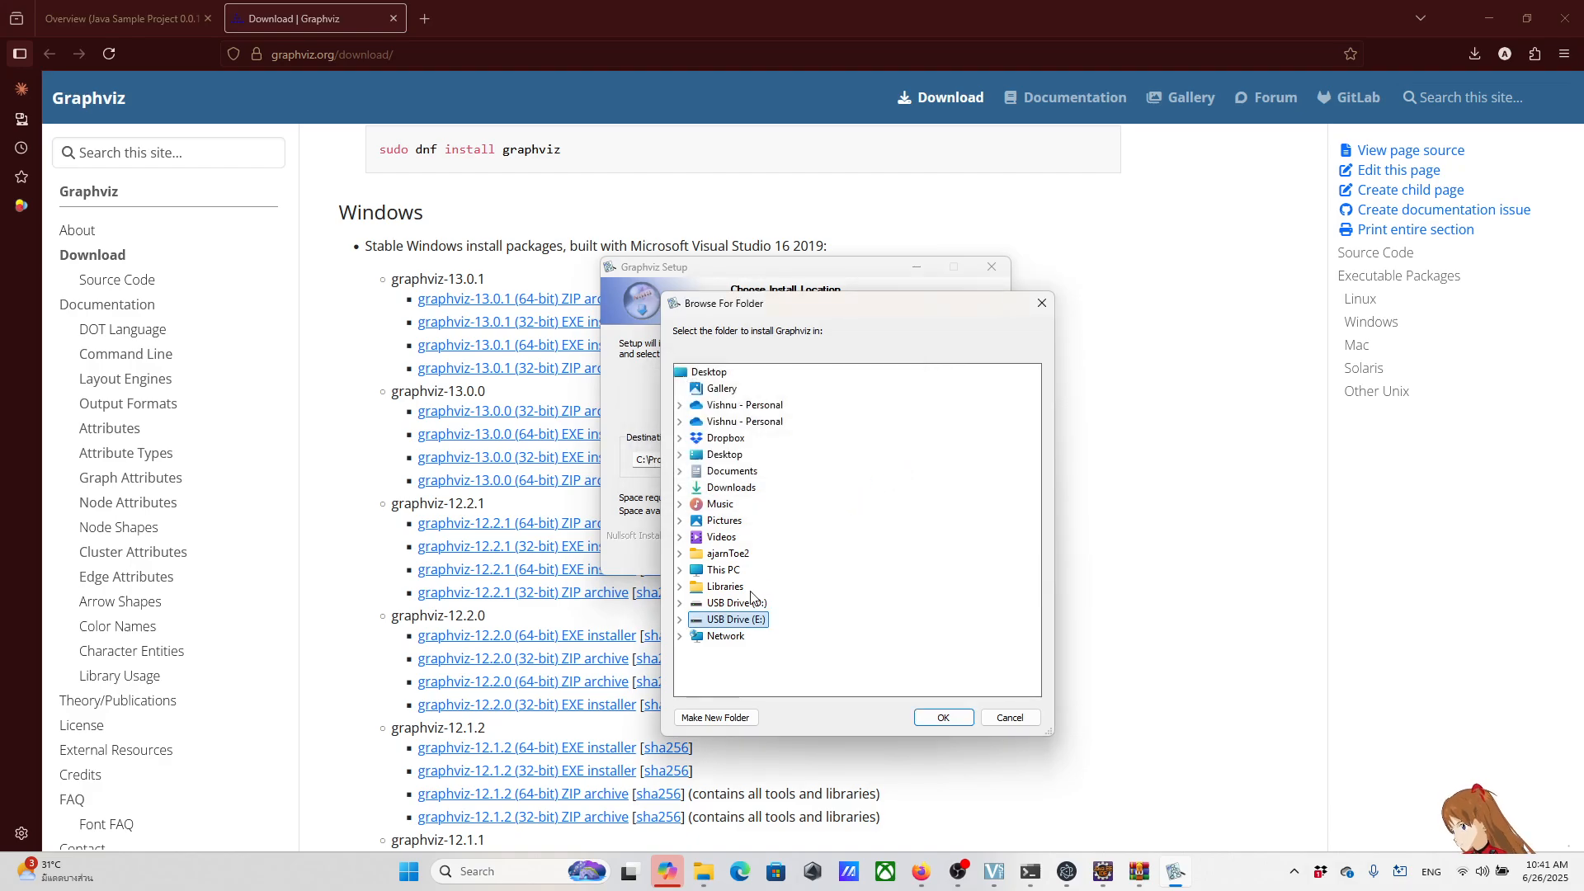
pyautogui.click(734, 555)
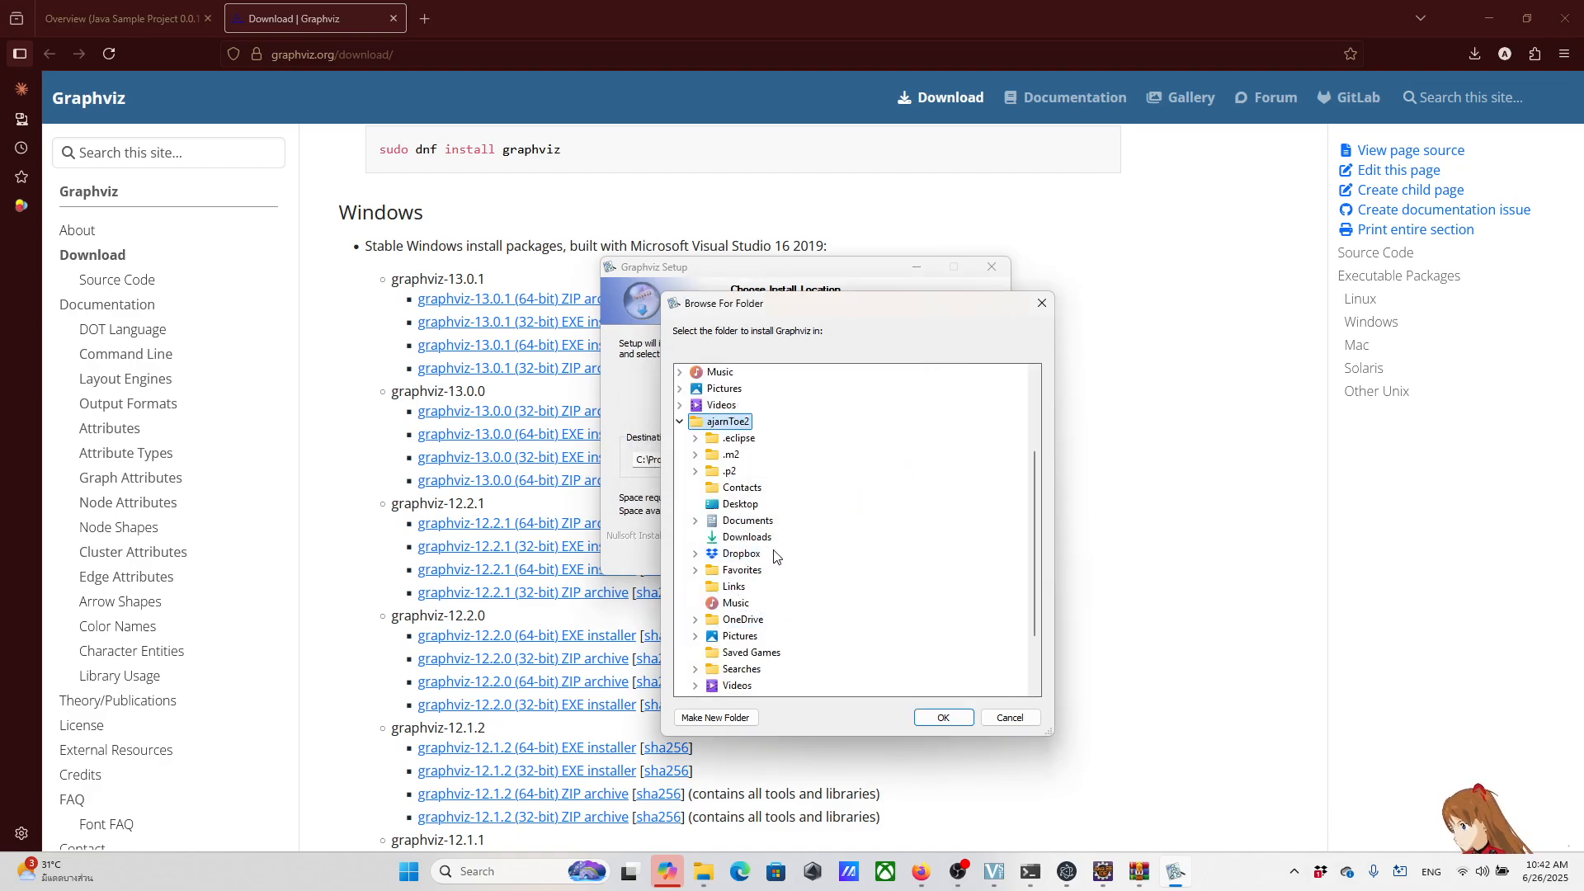
pyautogui.click(743, 559)
pyautogui.scroll(-3, 840, 558)
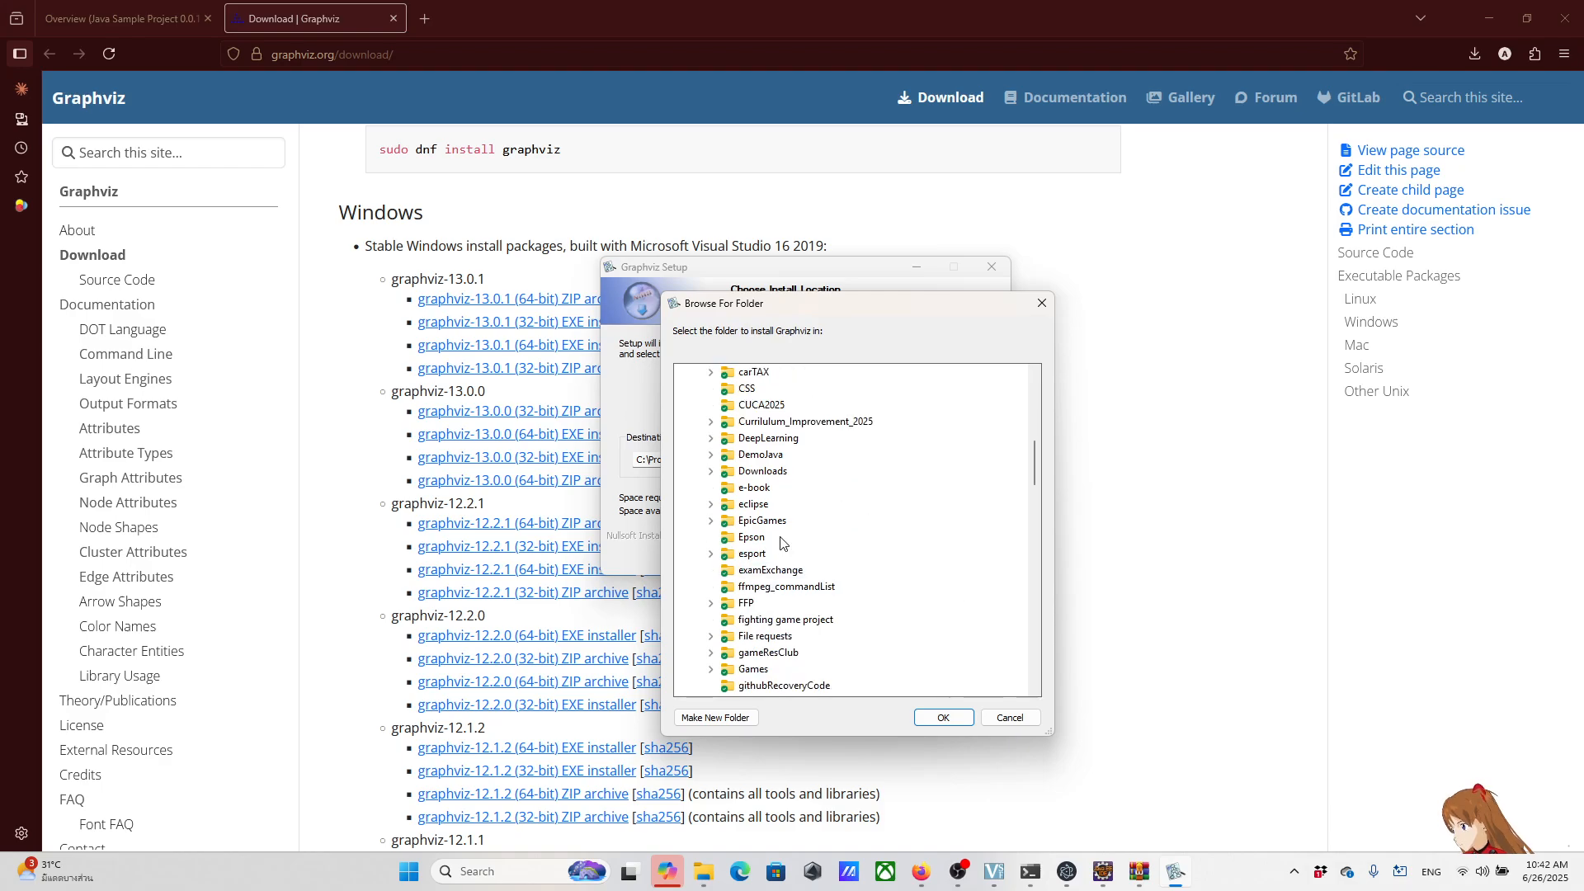
pyautogui.scroll(-4, 793, 561)
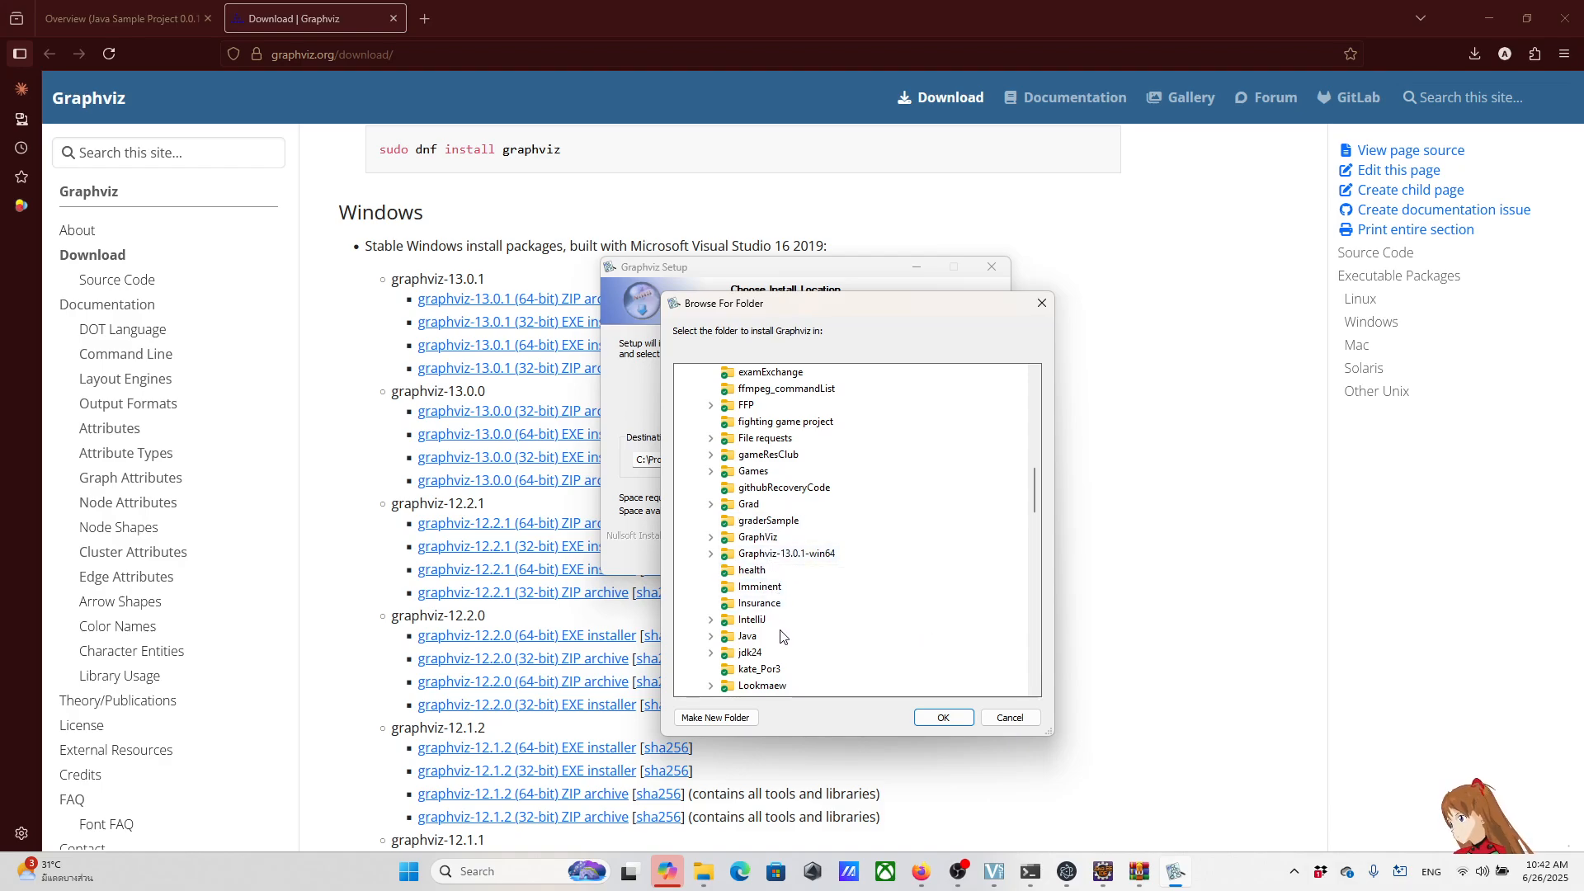
pyautogui.doubleClick(784, 555)
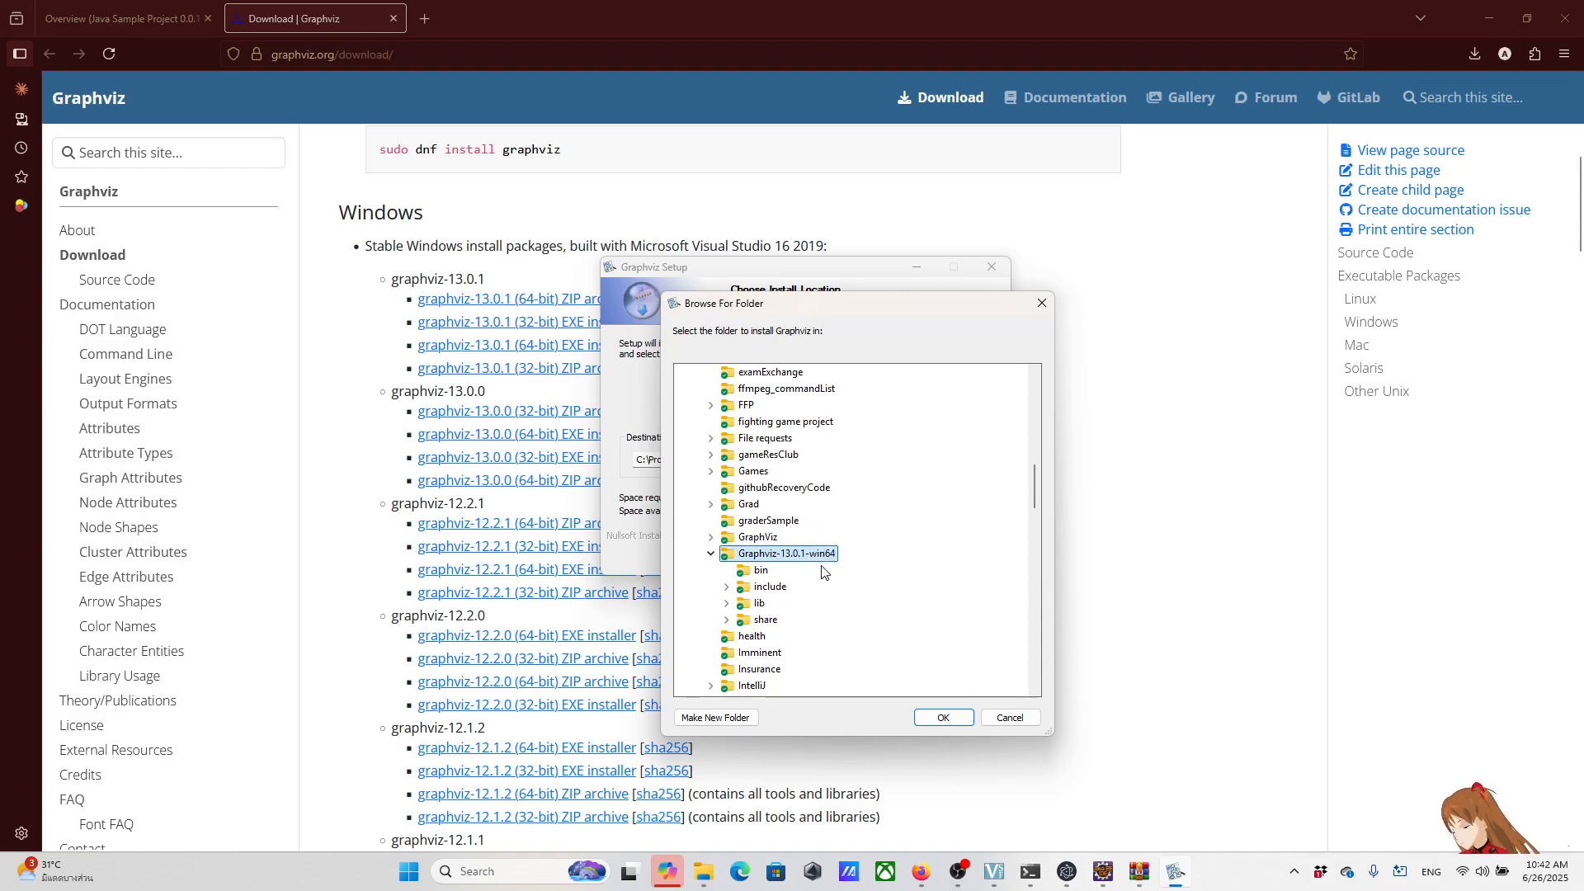
pyautogui.click(939, 718)
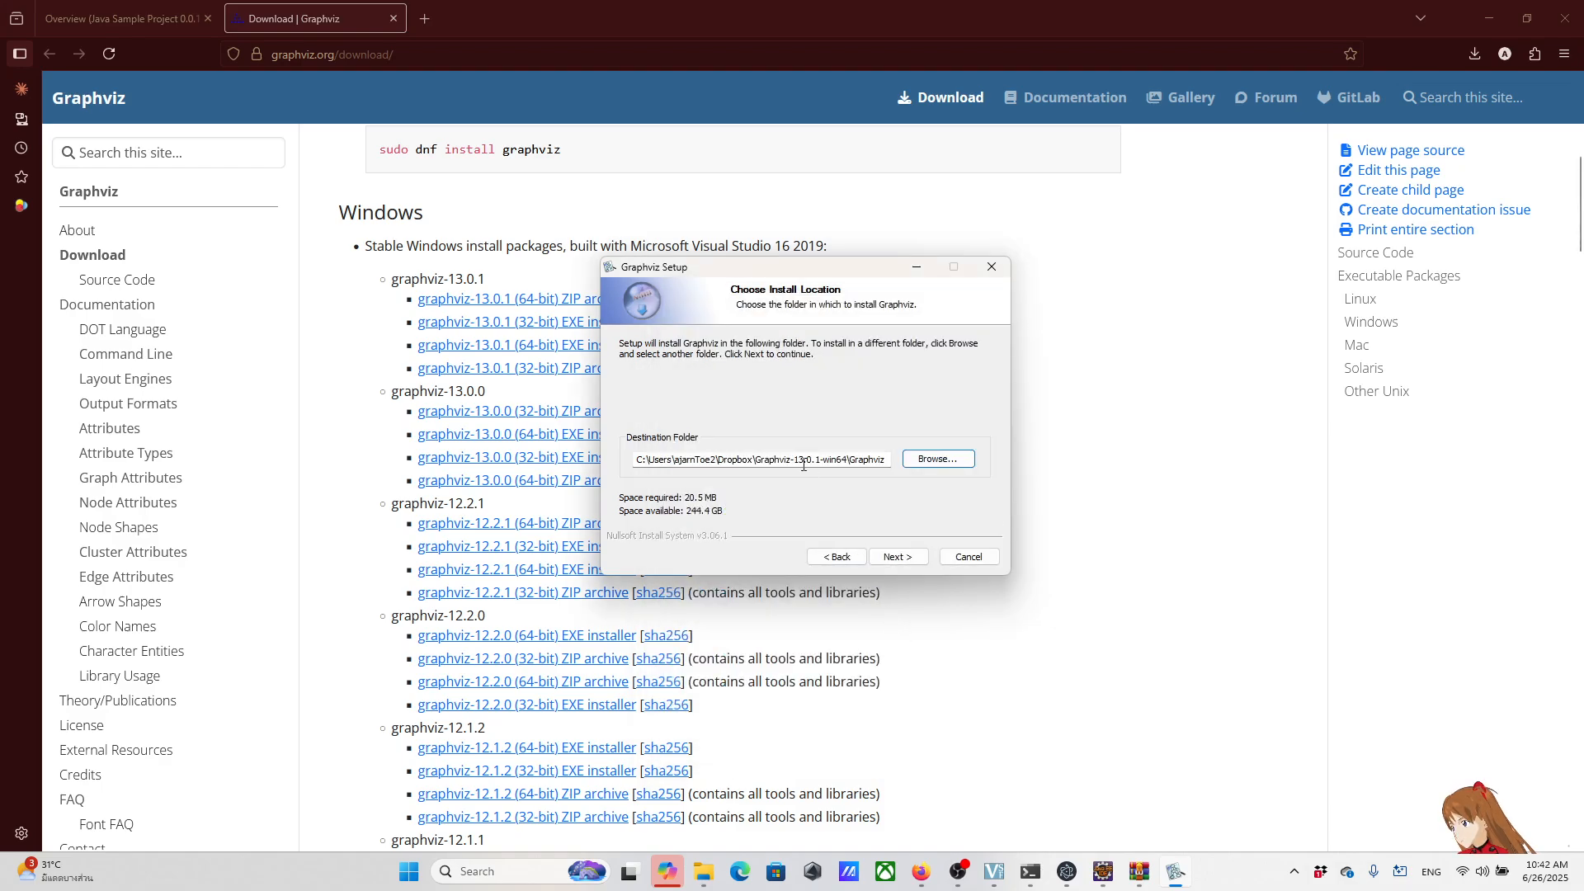
# Step: Install Graphviz with the Start Menu folder named Graphviz, and finish the setup
pyautogui.click(900, 556)
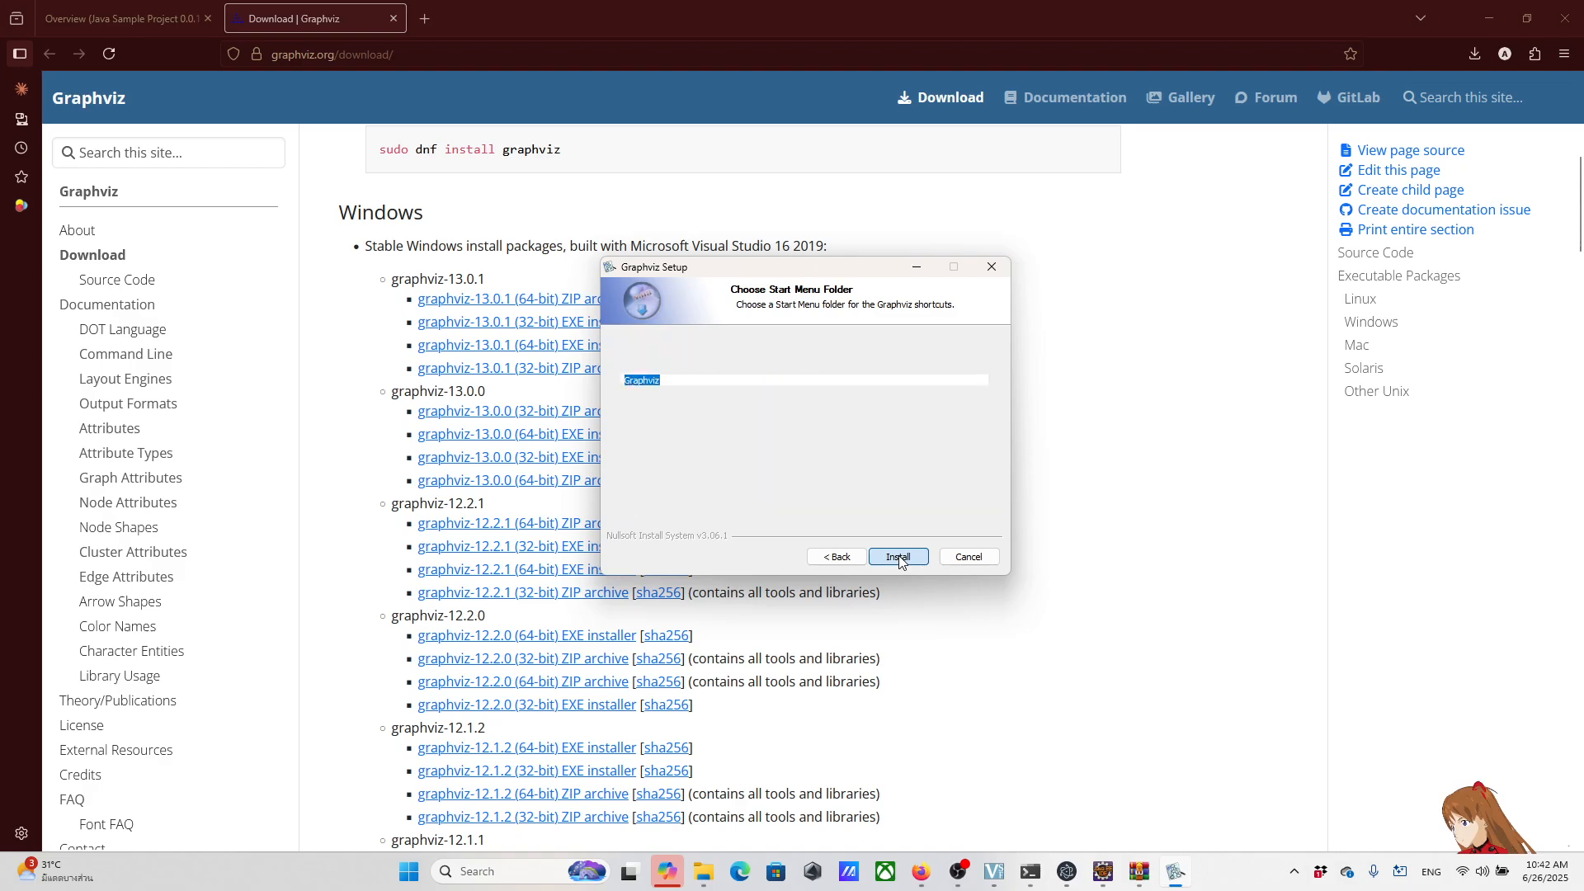
pyautogui.click(677, 379)
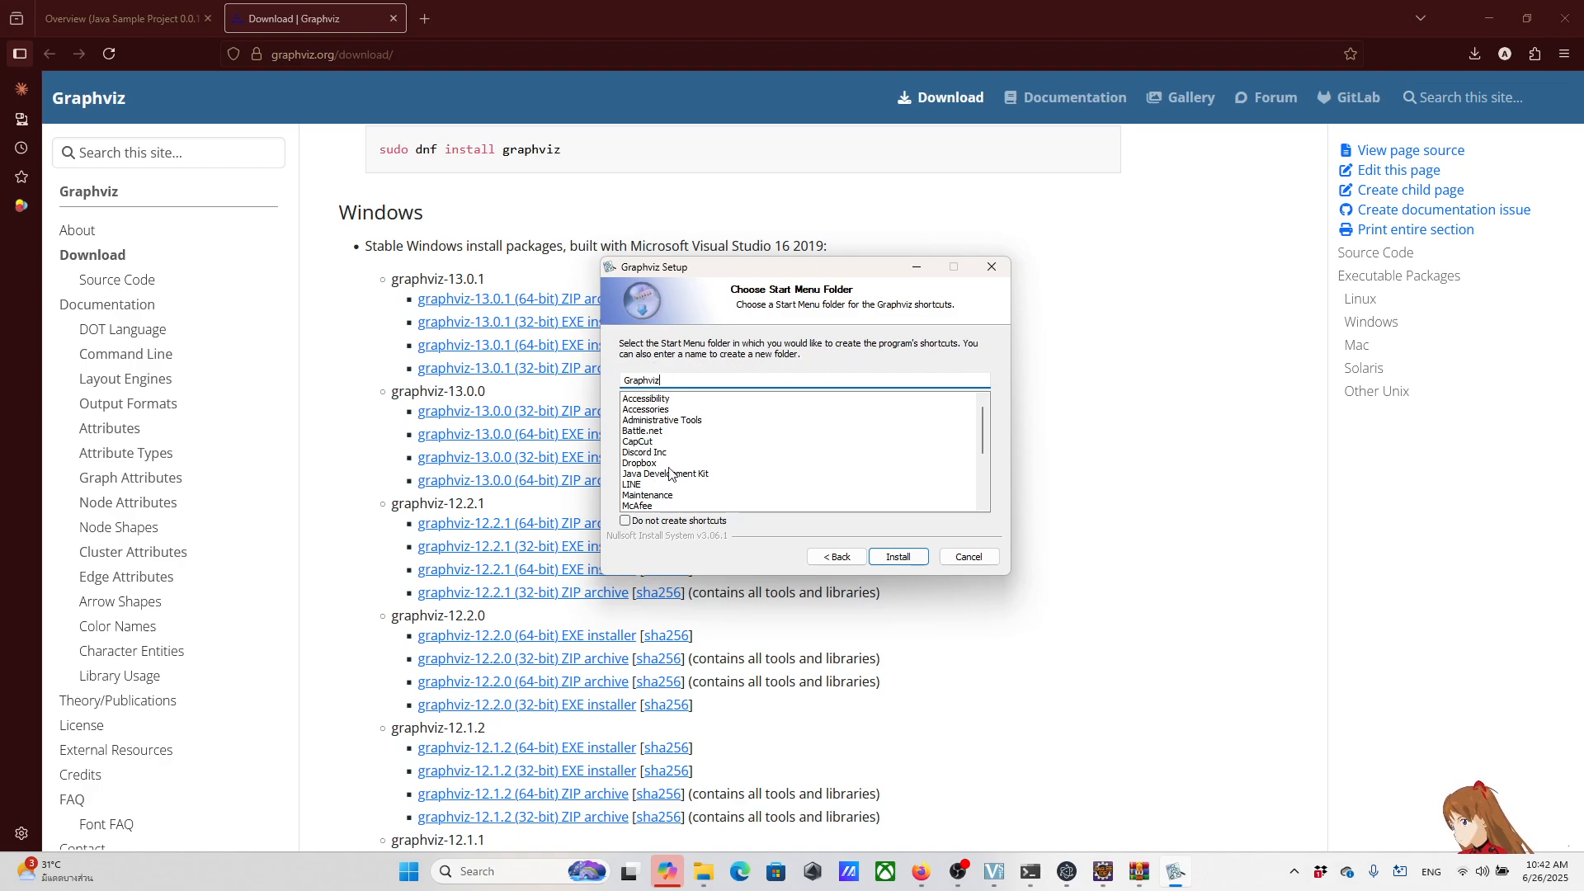
pyautogui.click(896, 557)
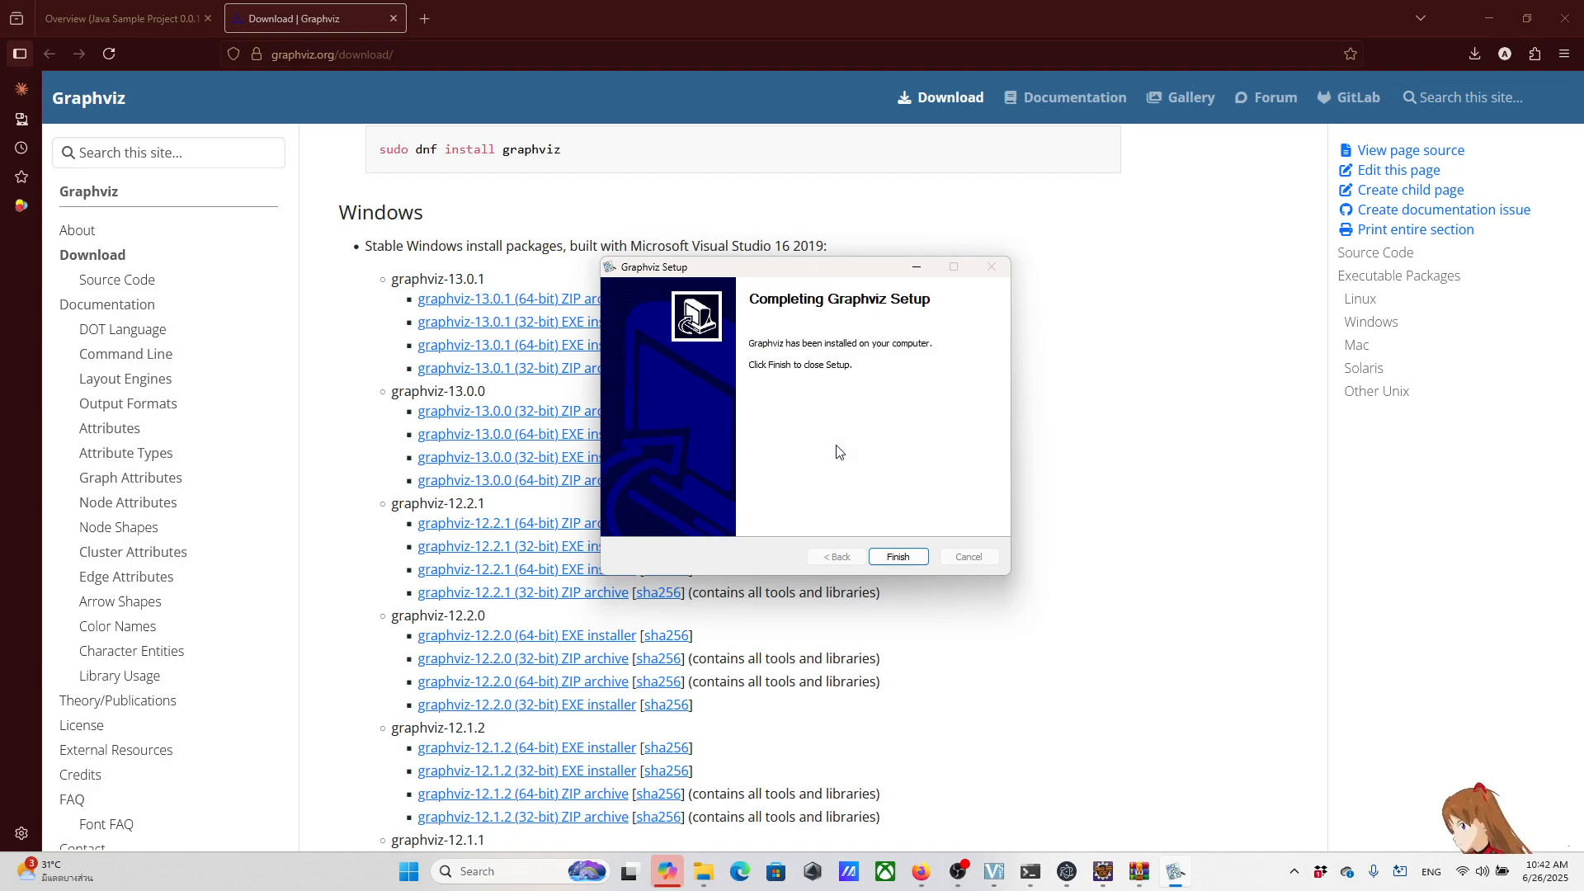
pyautogui.click(899, 558)
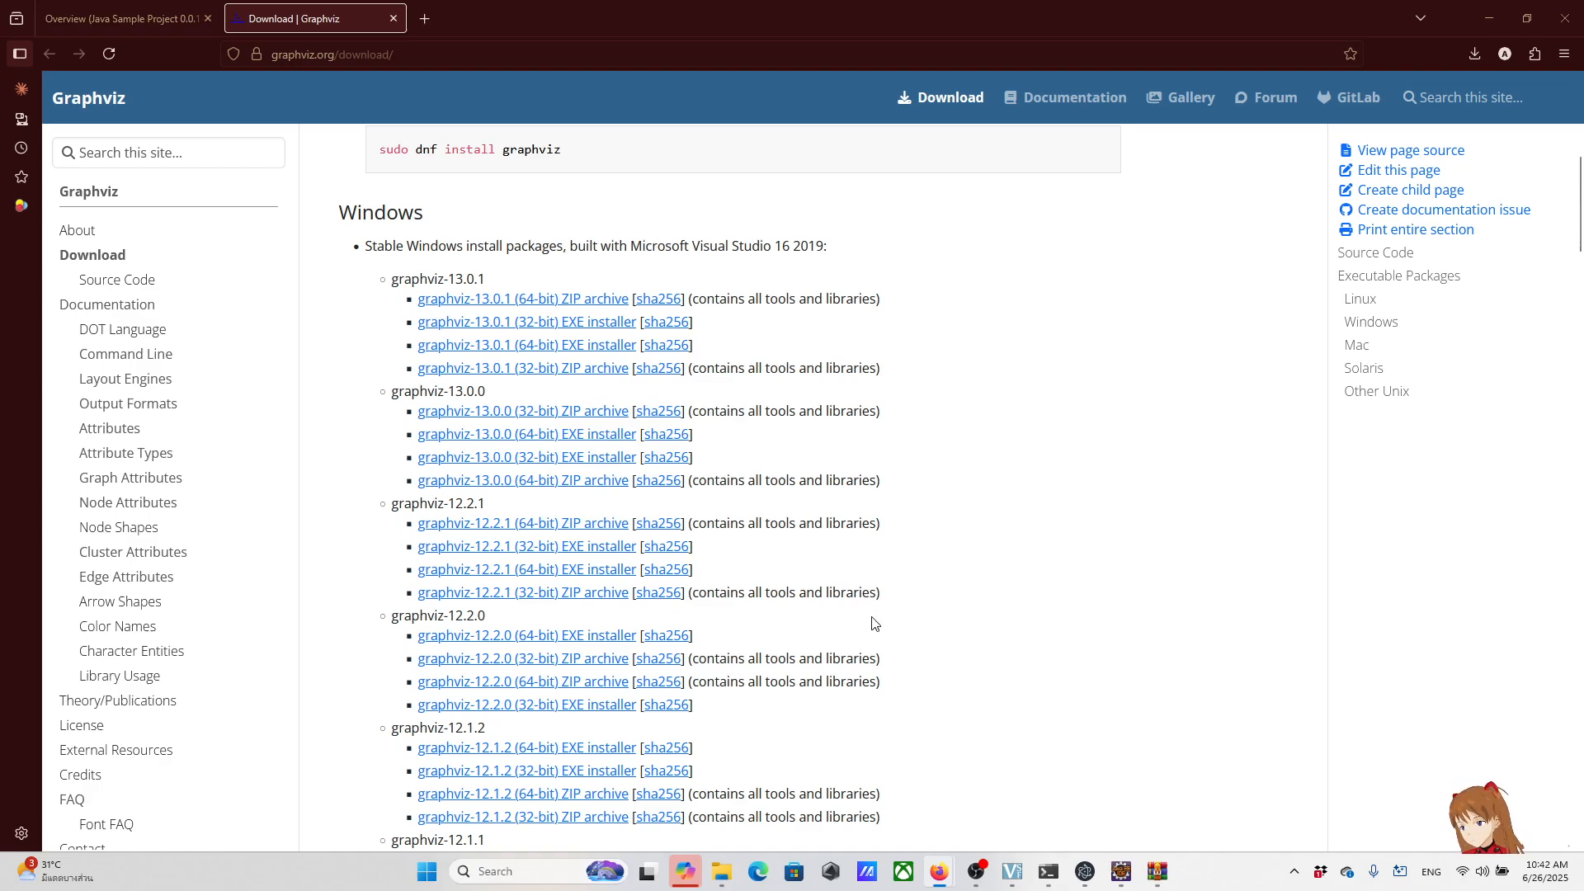
# Step: Check the entries of the system Path environment variable for the Graphviz bin folder, and close the system settings dialogs
pyautogui.click(532, 872)
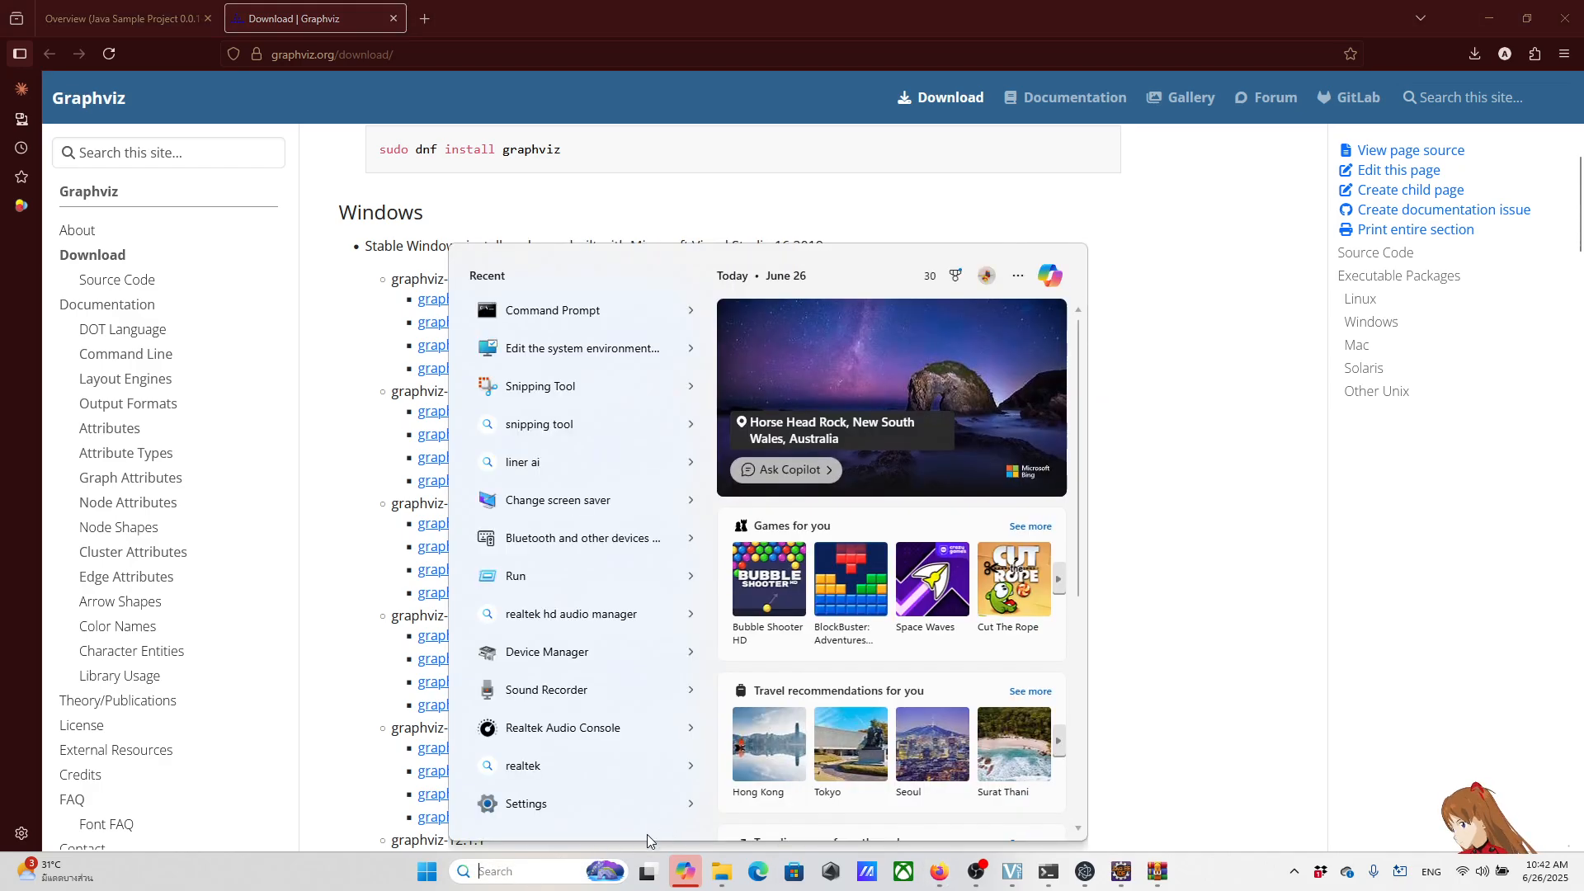
pyautogui.click(570, 348)
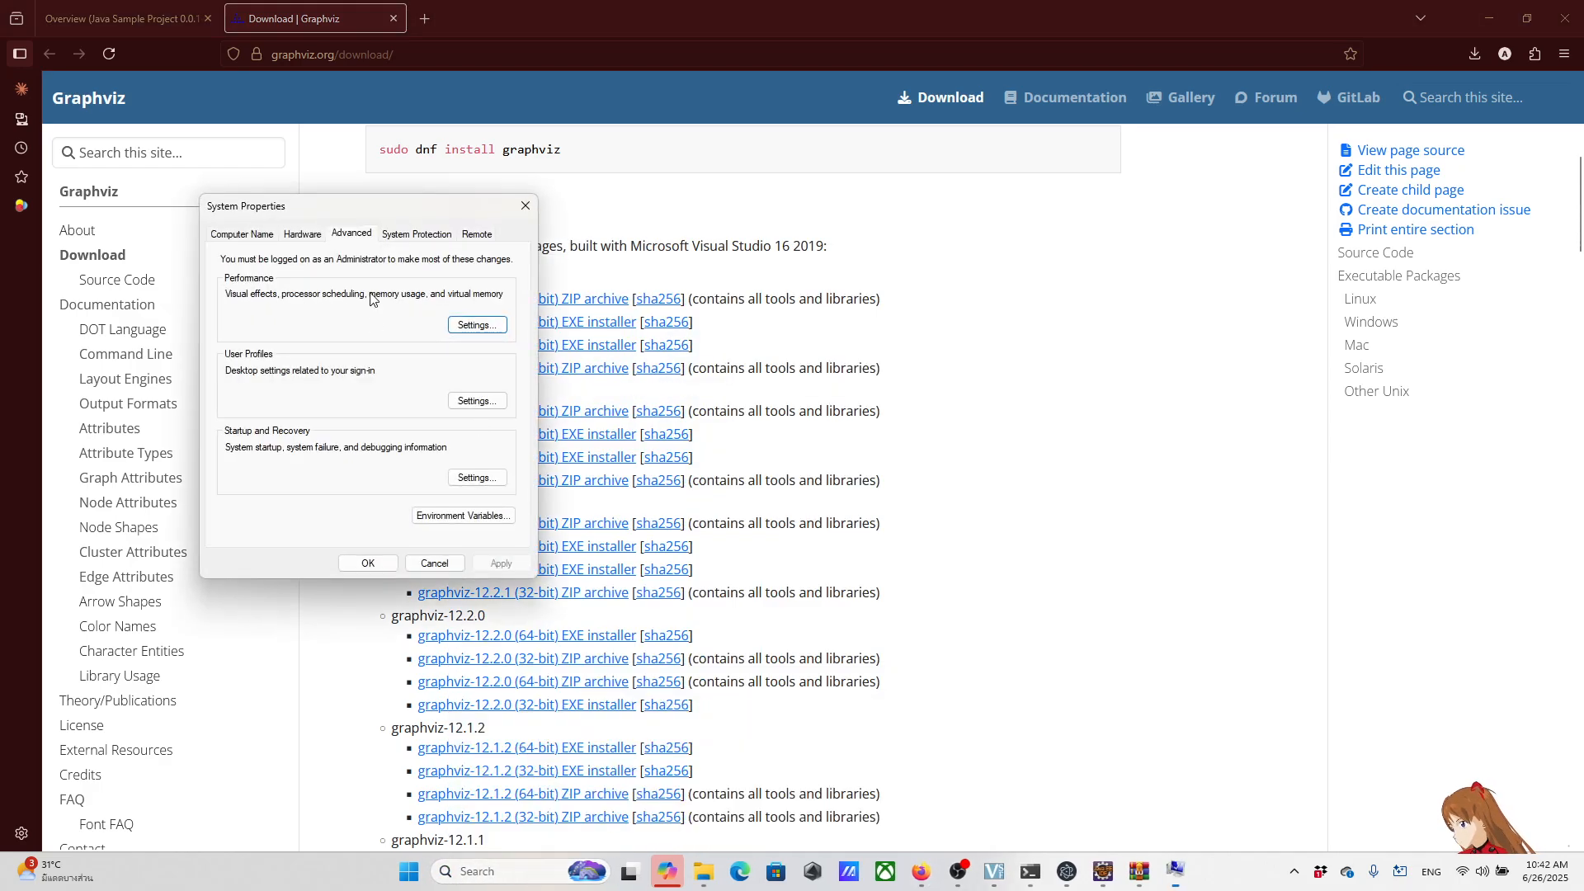
pyautogui.moveTo(402, 211); pyautogui.dragTo(748, 212)
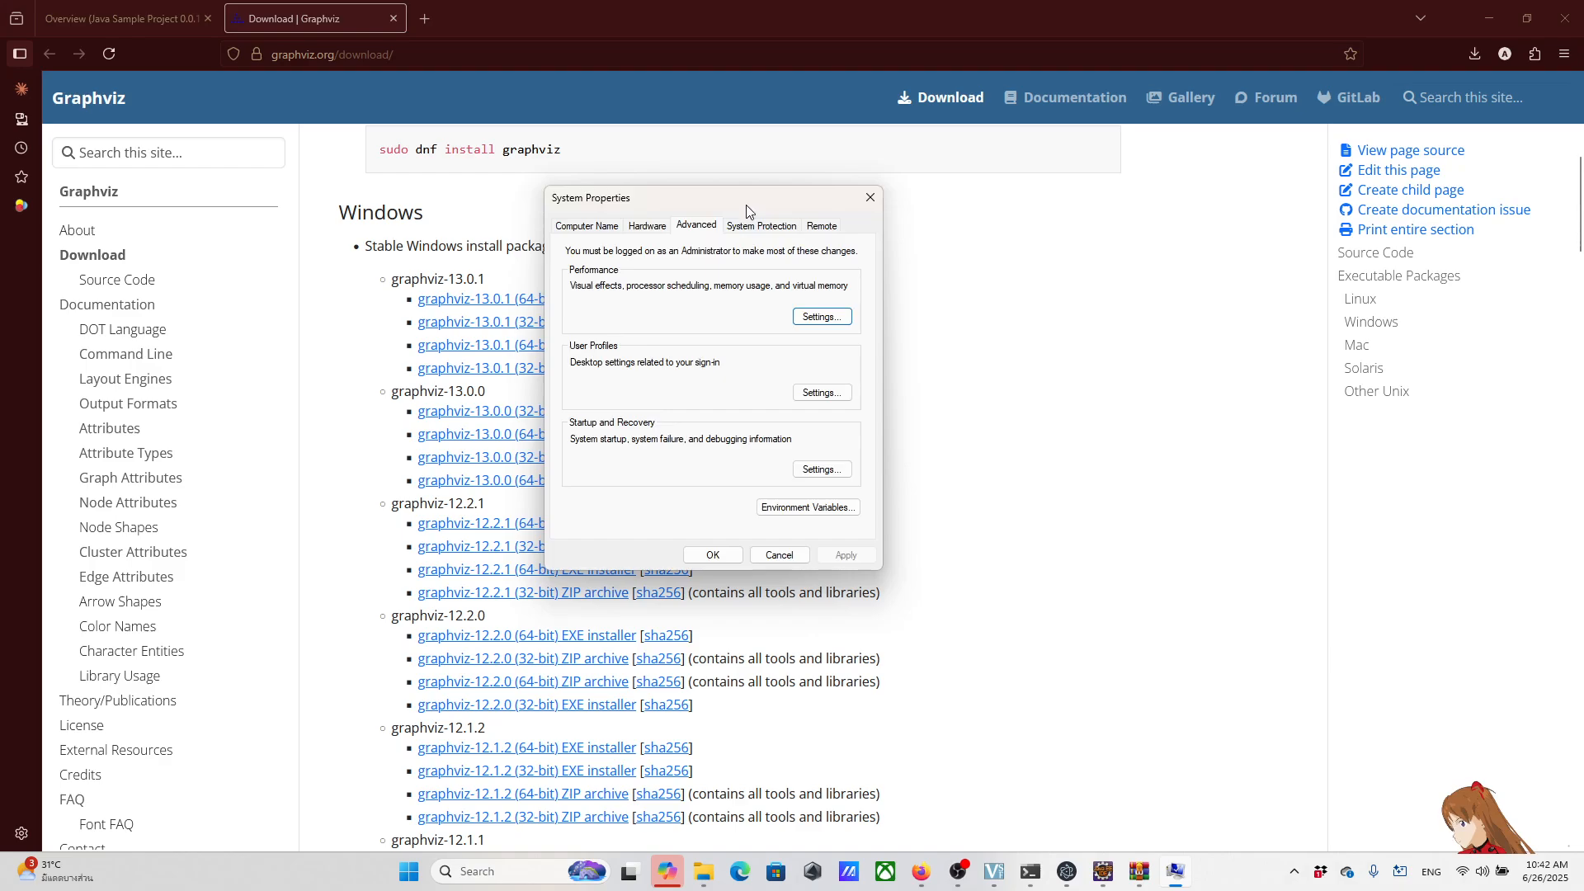
pyautogui.click(821, 506)
pyautogui.scroll(-1, 673, 526)
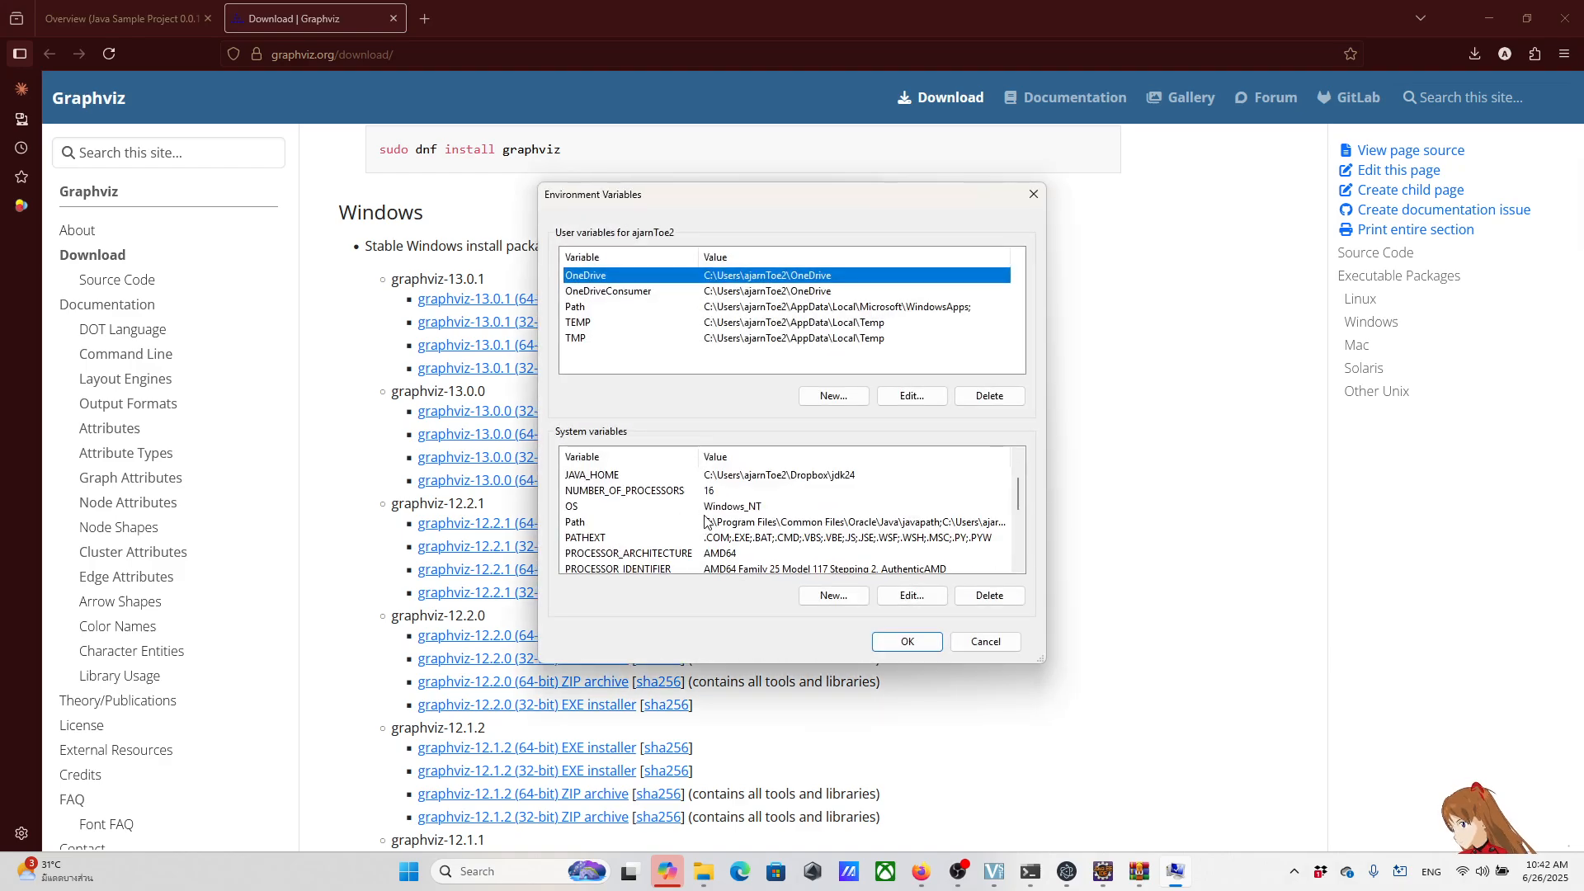
pyautogui.click(648, 527)
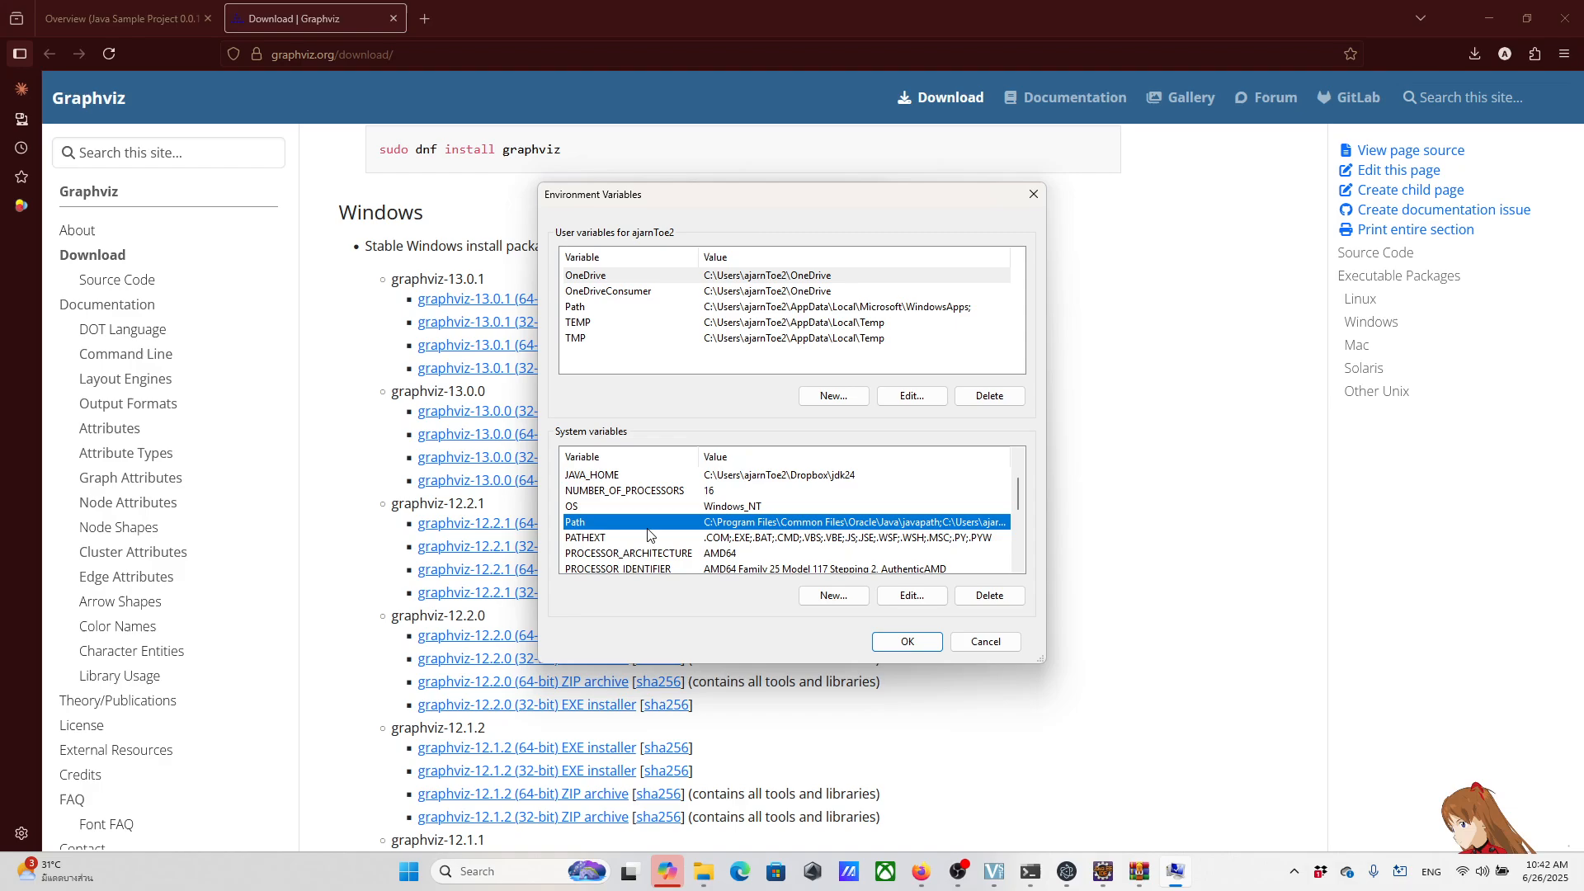
pyautogui.doubleClick(810, 526)
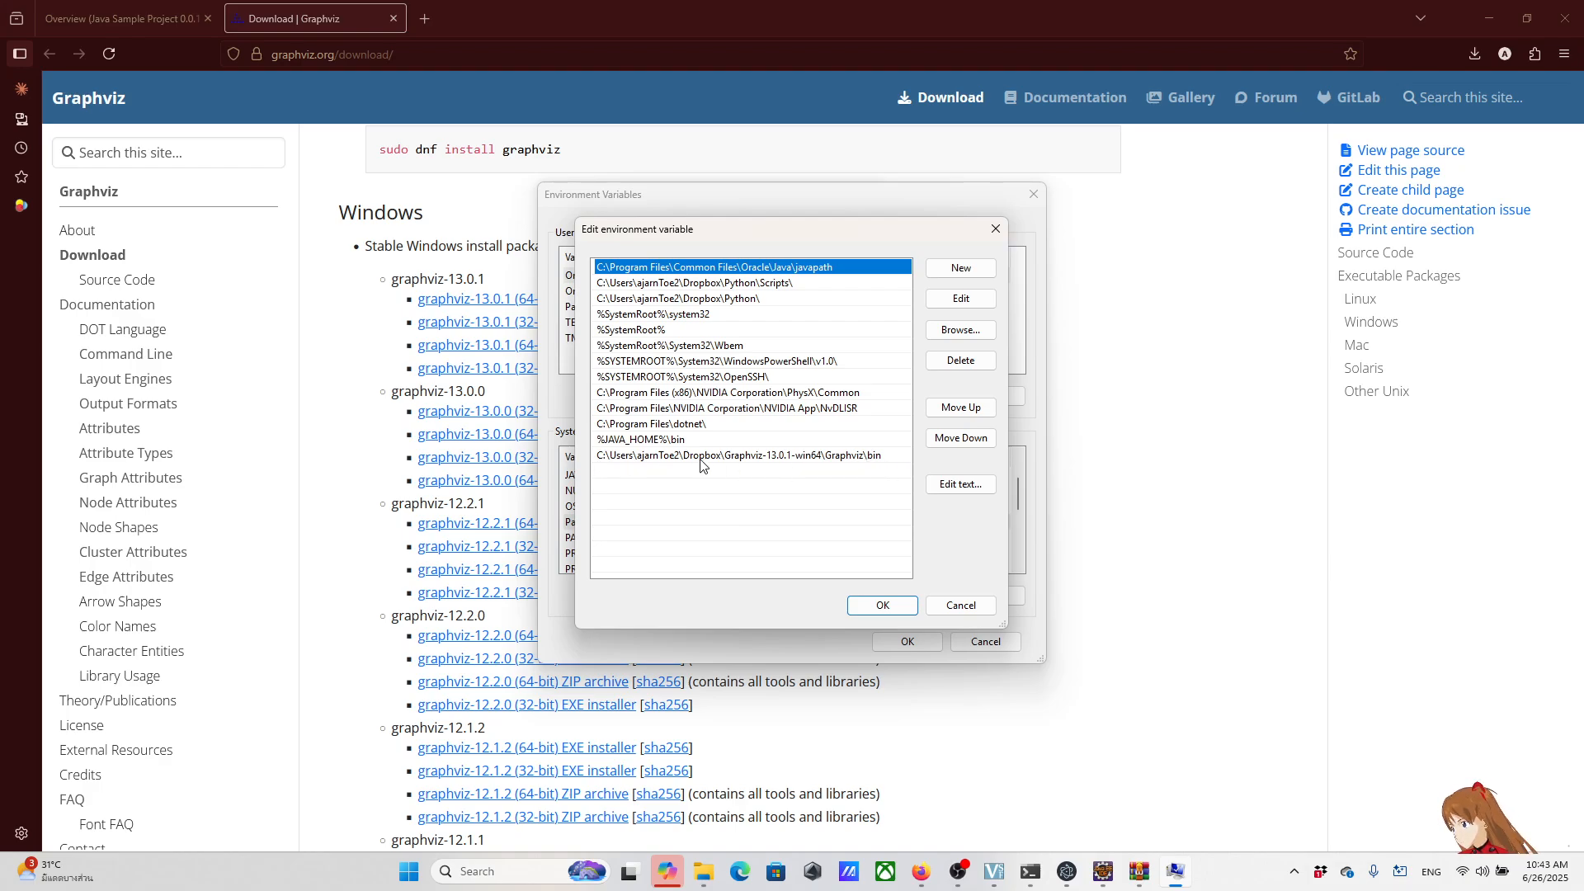
pyautogui.click(881, 605)
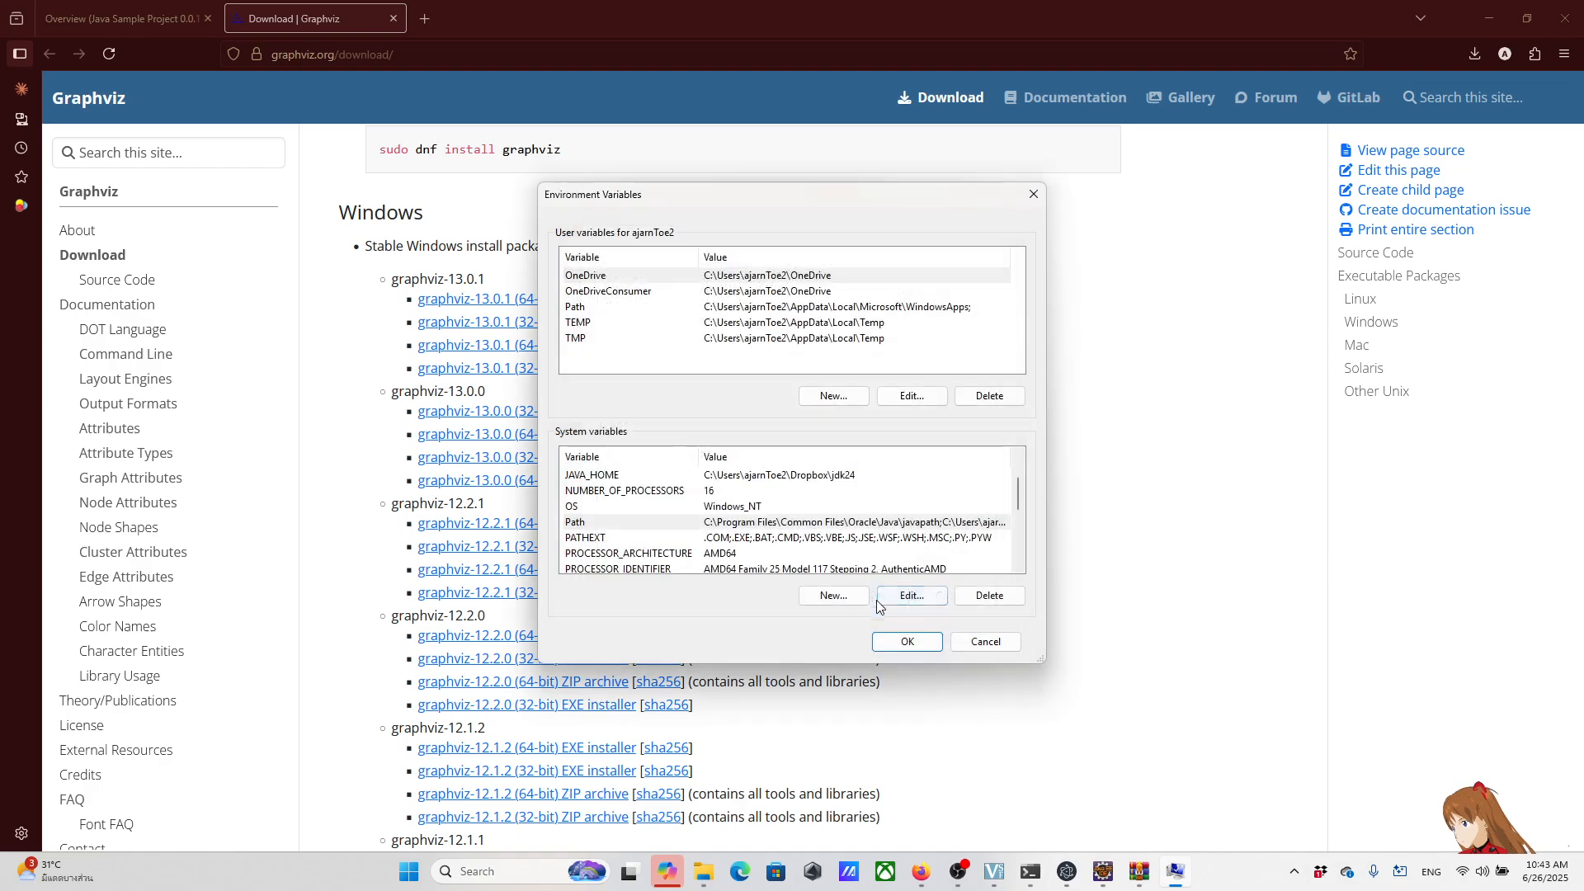
pyautogui.click(908, 641)
pyautogui.click(713, 555)
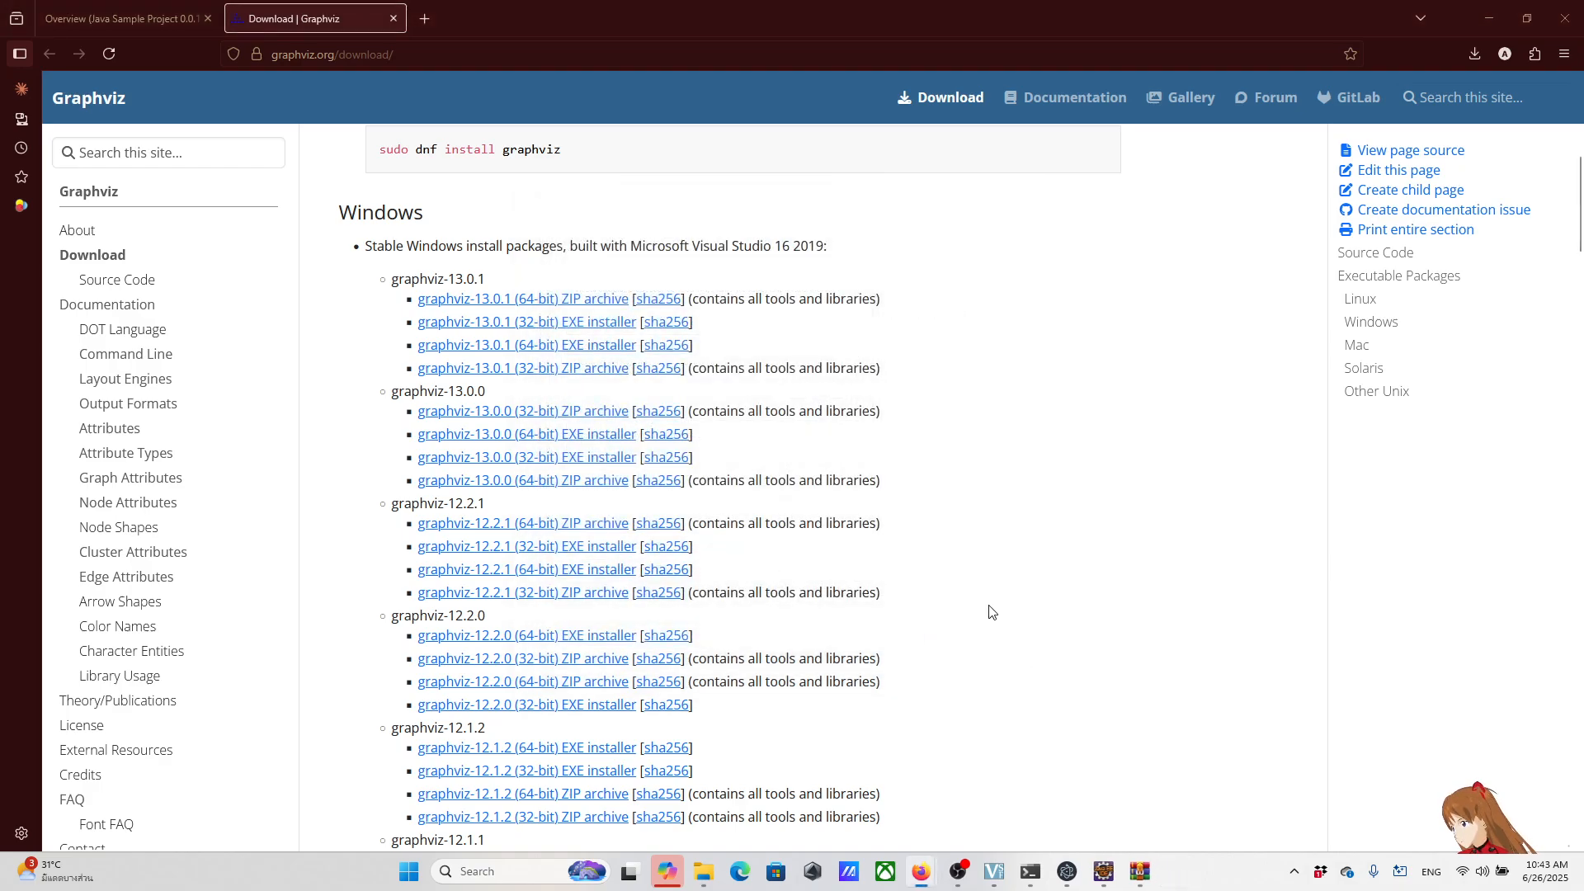